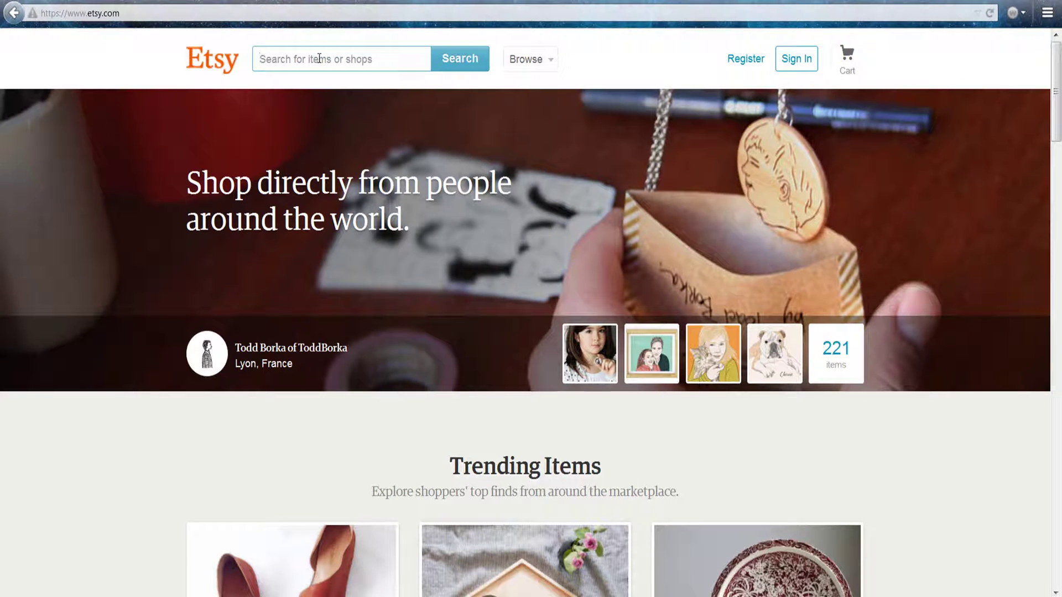
Step: Focus Etsy's search box to enter 'bracelet' and show its suggested searches
left_click(1024, 571)
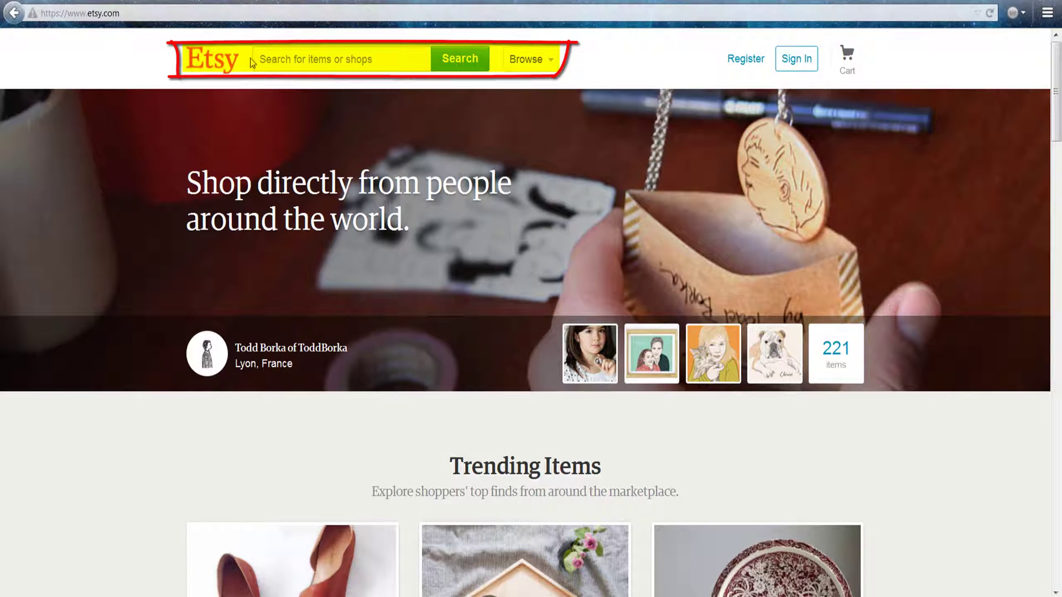
left_click(282, 62)
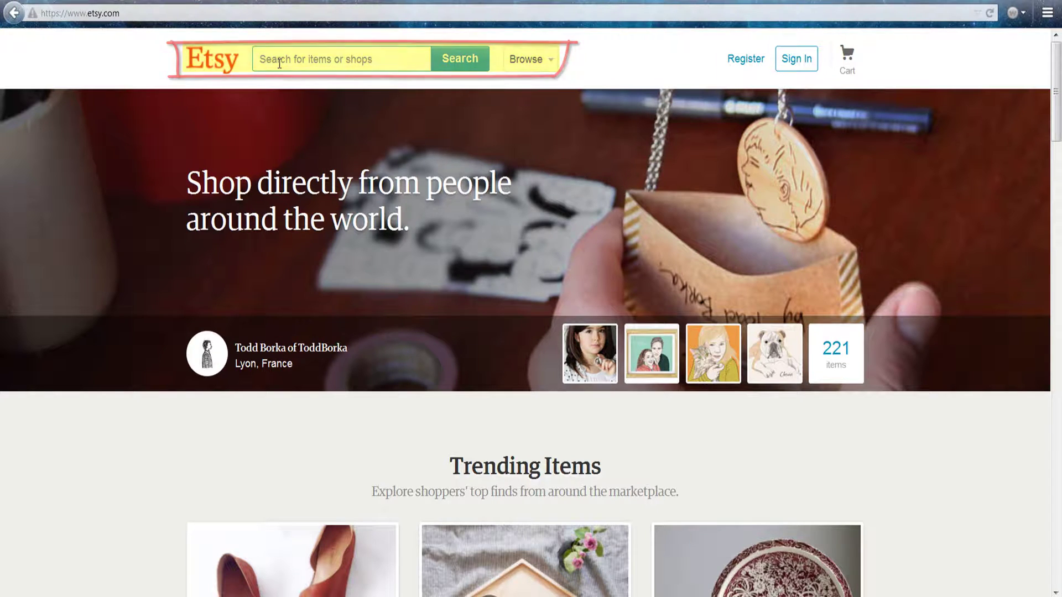
type("bracelet")
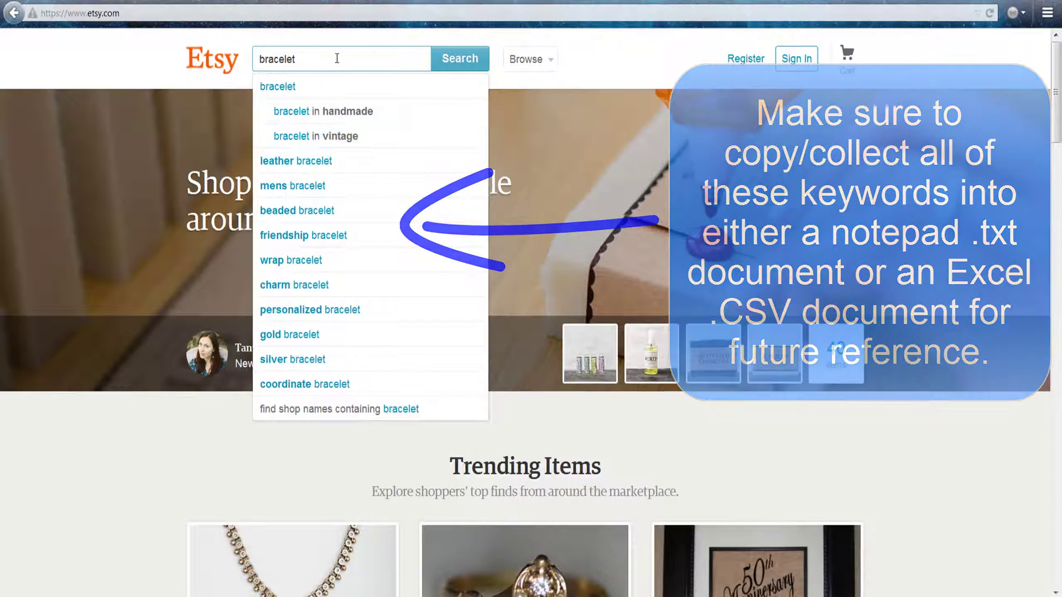
type(" a")
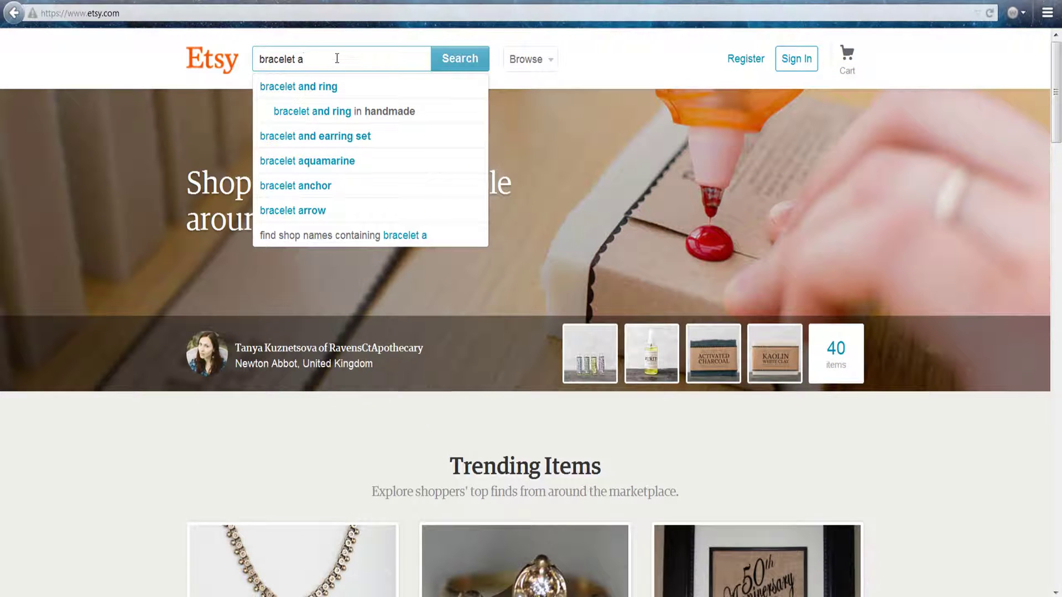
Step: Cycle through Etsy's suggestions for bracelet a, b, c and d, clearing each letter in turn
key("BackSpace")
type("b")
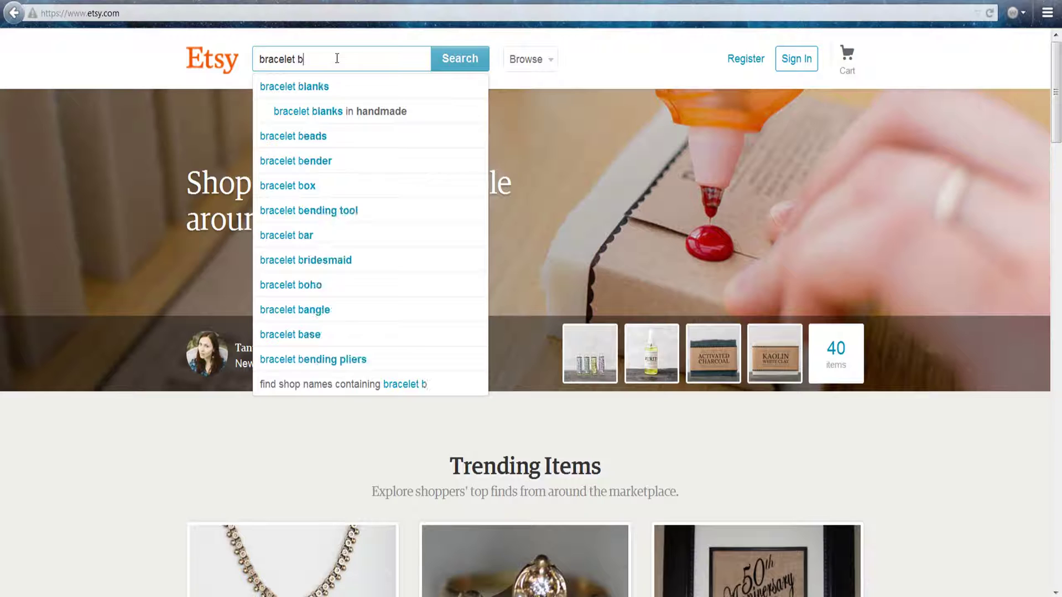
key("BackSpace")
type("c")
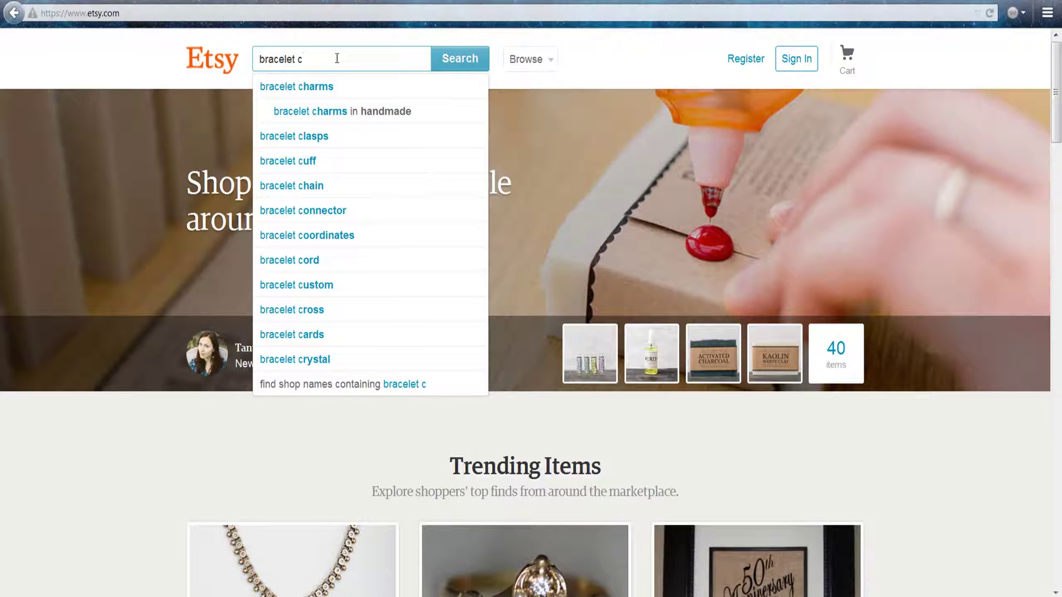
key("BackSpace")
type("d")
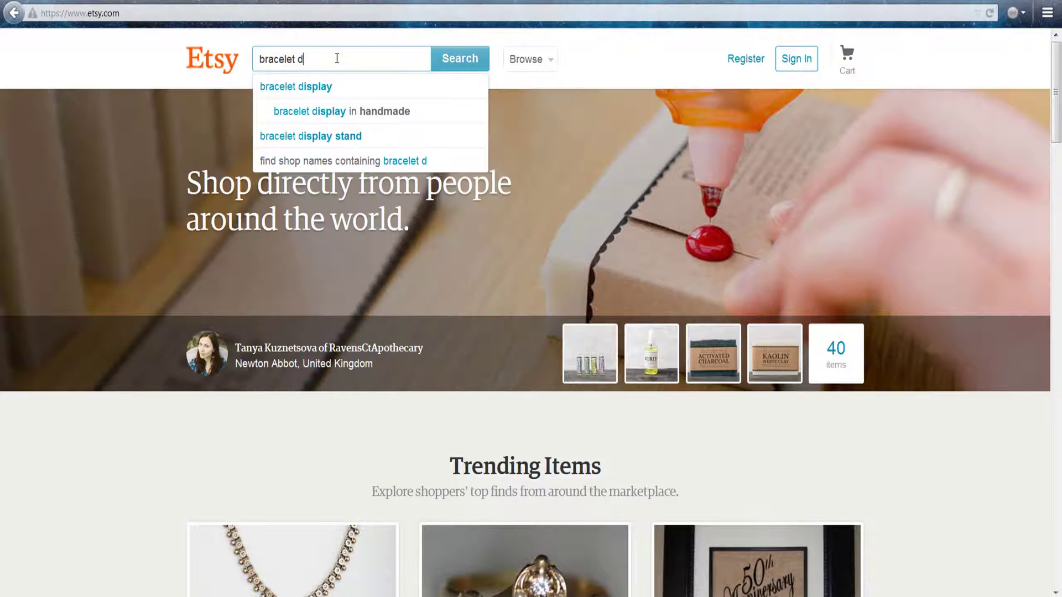
key("BackSpace")
type("e")
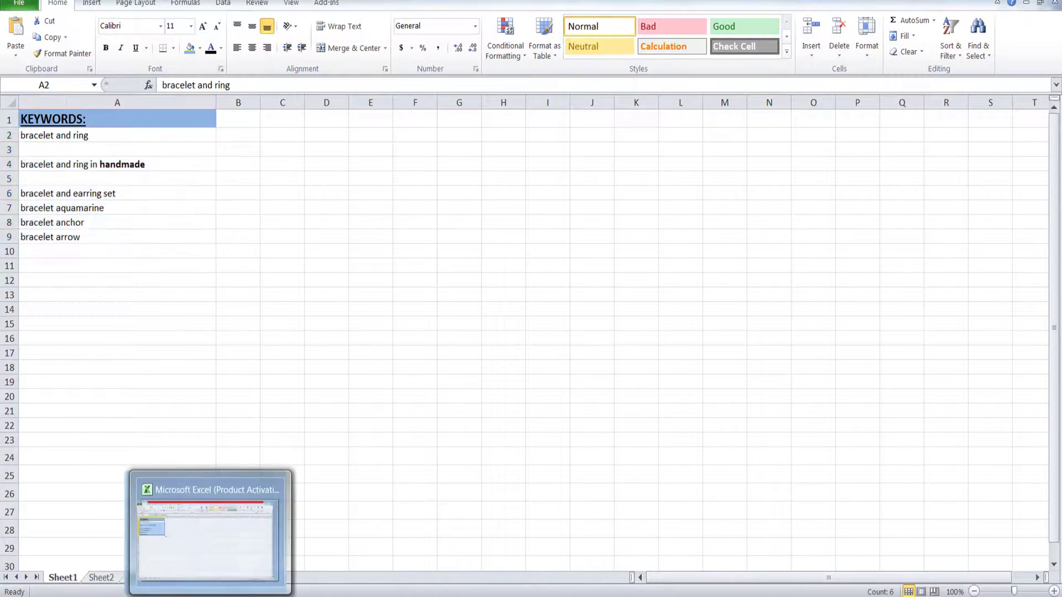
type("bracelet ")
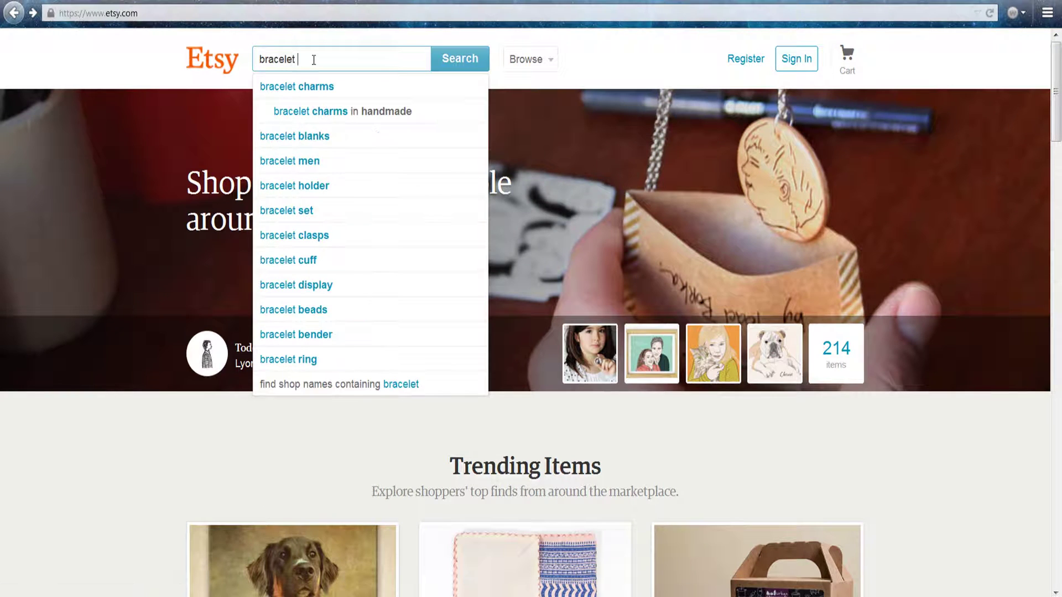
type("b")
Step: Paste the bracelet b suggestions into column A starting at row 10
left_click_drag(252, 84, 369, 378)
key("ctrl+c")
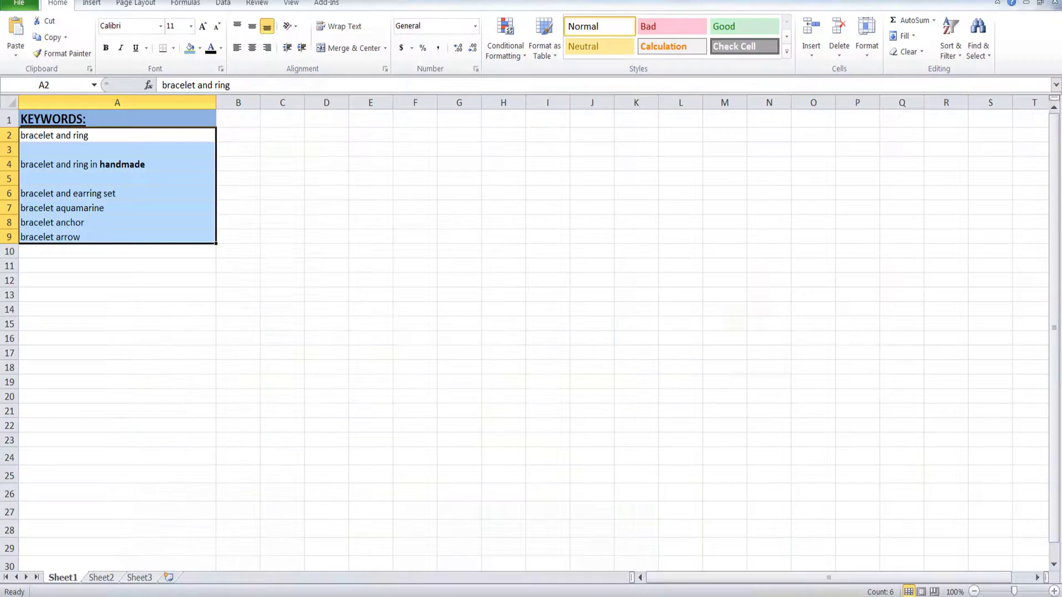
left_click_drag(99, 251, 107, 490)
key("ctrl+v")
left_click(505, 329)
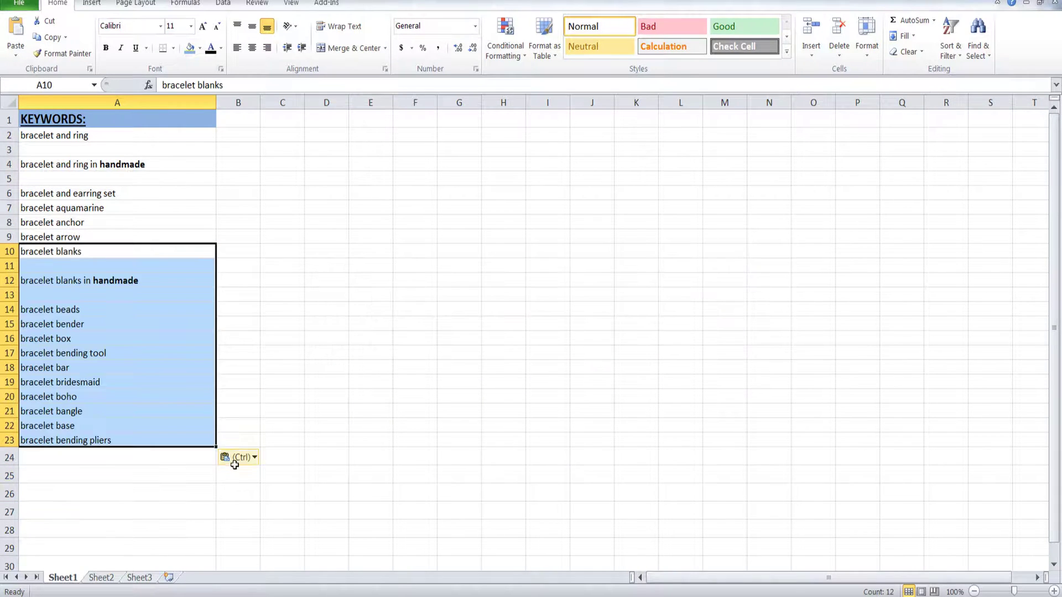
Step: Add the bracelet c suggestions to column A at row 24
key("alt+Tab")
key("BackSpace")
type("celet c")
left_click_drag(310, 95, 310, 336)
key("ctrl+c")
key("alt+Tab")
scroll(118, 339, "down", 2)
left_click_drag(116, 277, 113, 548)
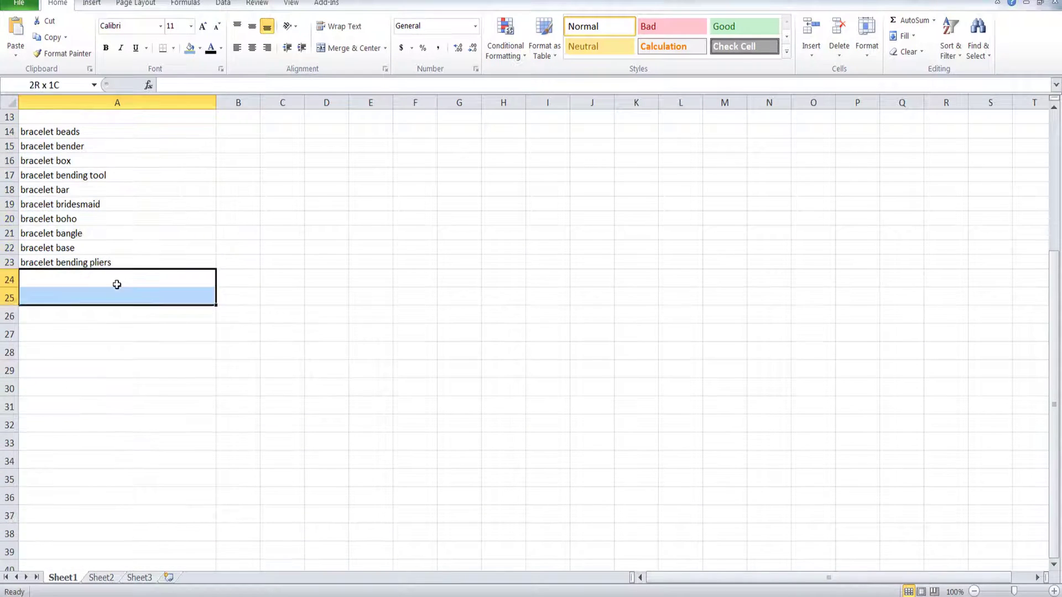
key("ctrl+v")
left_click(505, 331)
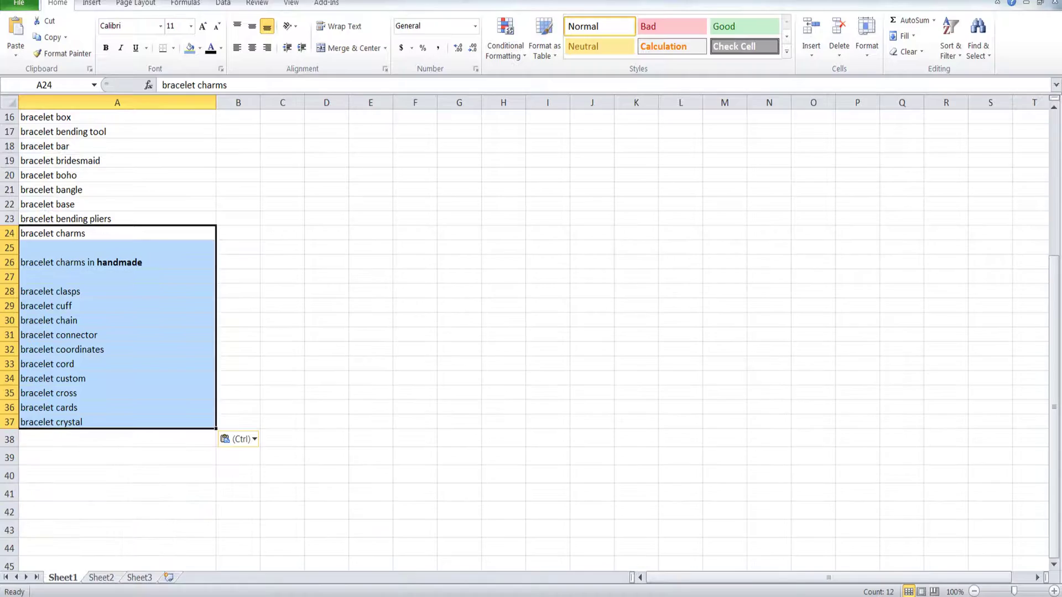
Step: Add the bracelet d suggestions to column A at row 38
key("alt+Tab")
key("BackSpace")
type("d")
left_click_drag(262, 87, 355, 147)
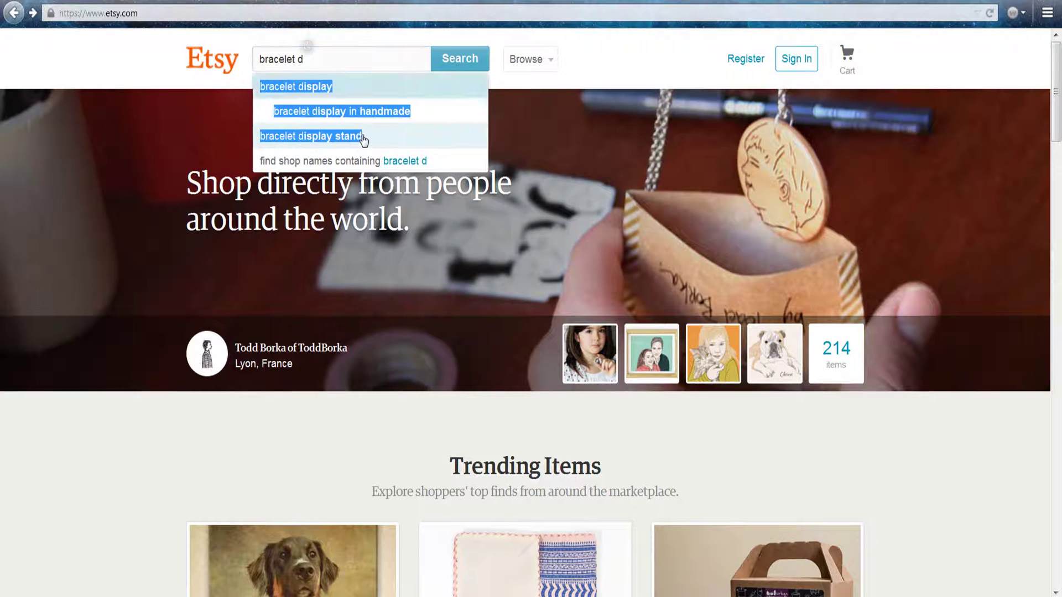
key("ctrl+c")
key("alt+Tab")
scroll(221, 435, "down", 1)
left_click_drag(116, 306, 119, 431)
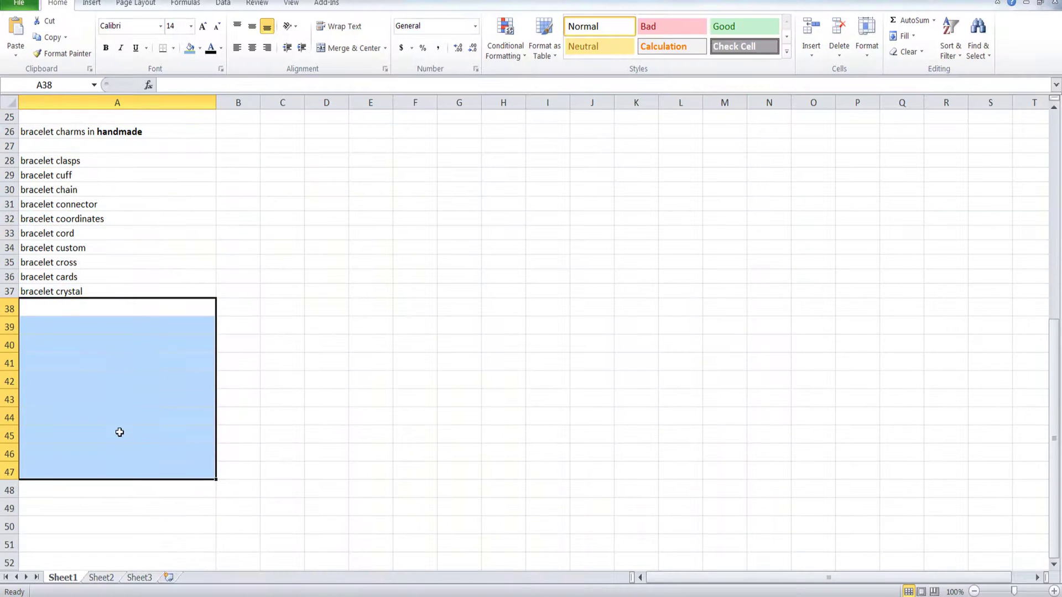
key("ctrl+v")
left_click(504, 330)
Step: Add the bracelet e suggestions to column A at row 43
left_click(249, 531)
key("BackSpace")
type("e")
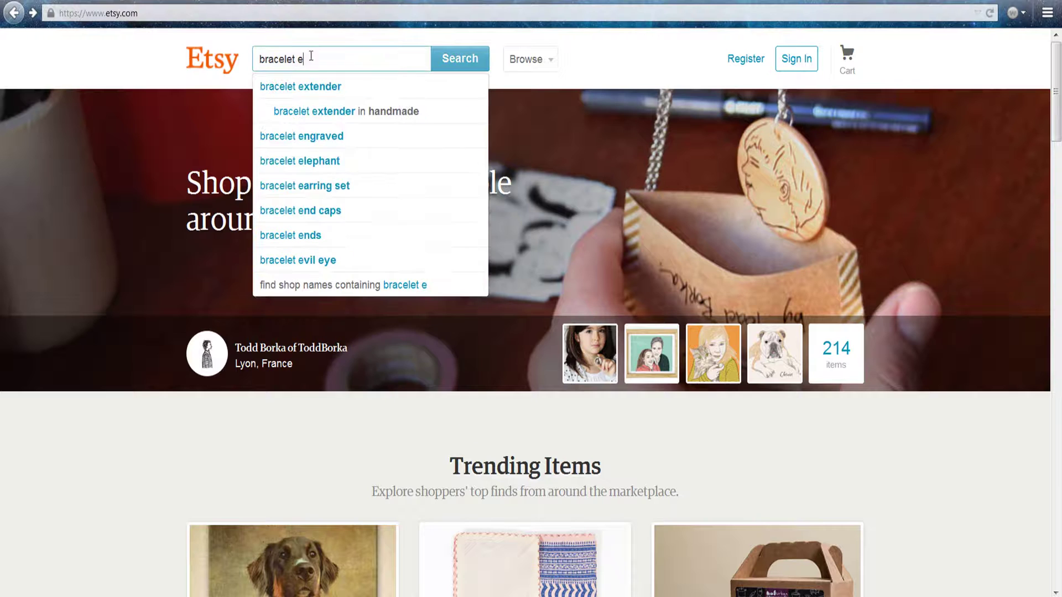
left_click_drag(262, 87, 337, 265)
key("ctrl+c")
key("alt+Tab")
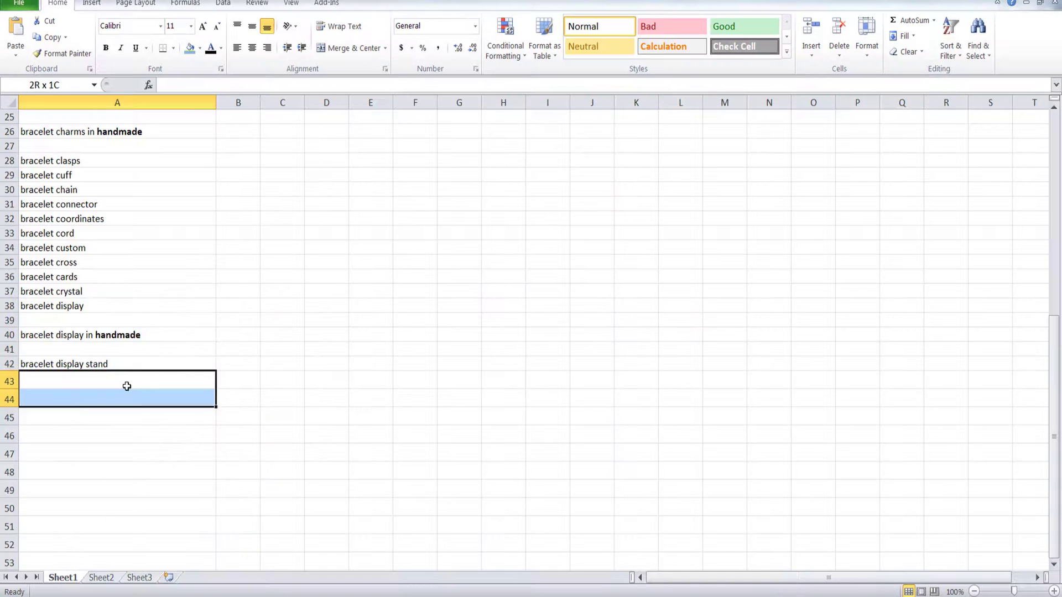
left_click_drag(125, 381, 111, 288)
key("ctrl+v")
key("Return")
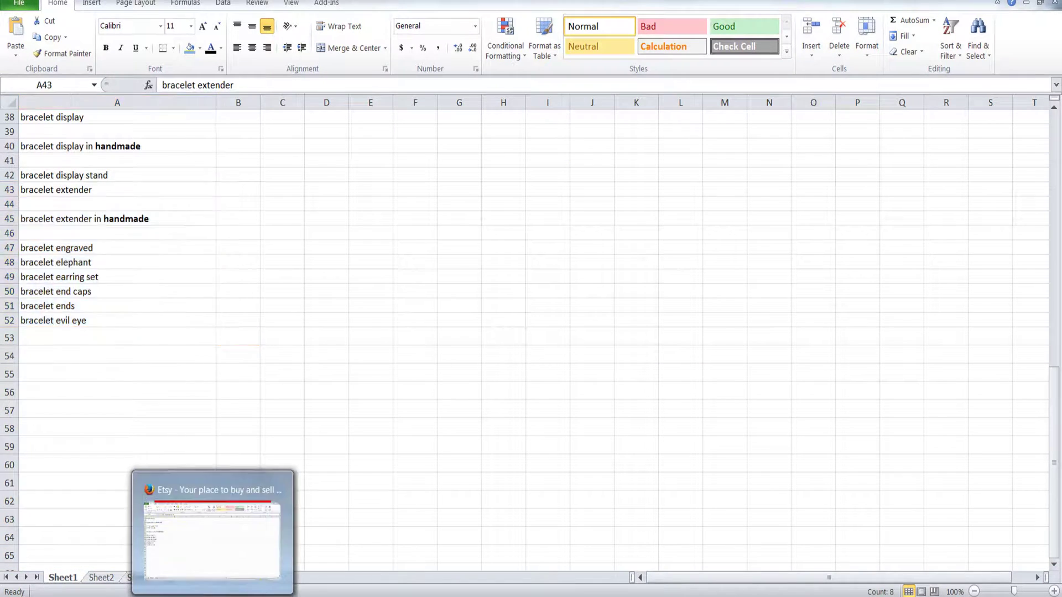
Step: Add the bracelet f suggestions to column A at row 53
left_click(213, 531)
mouse_move(304, 60)
left_mouse_down()
mouse_move(292, 60)
mouse_move(332, 338)
left_mouse_up()
type("t f")
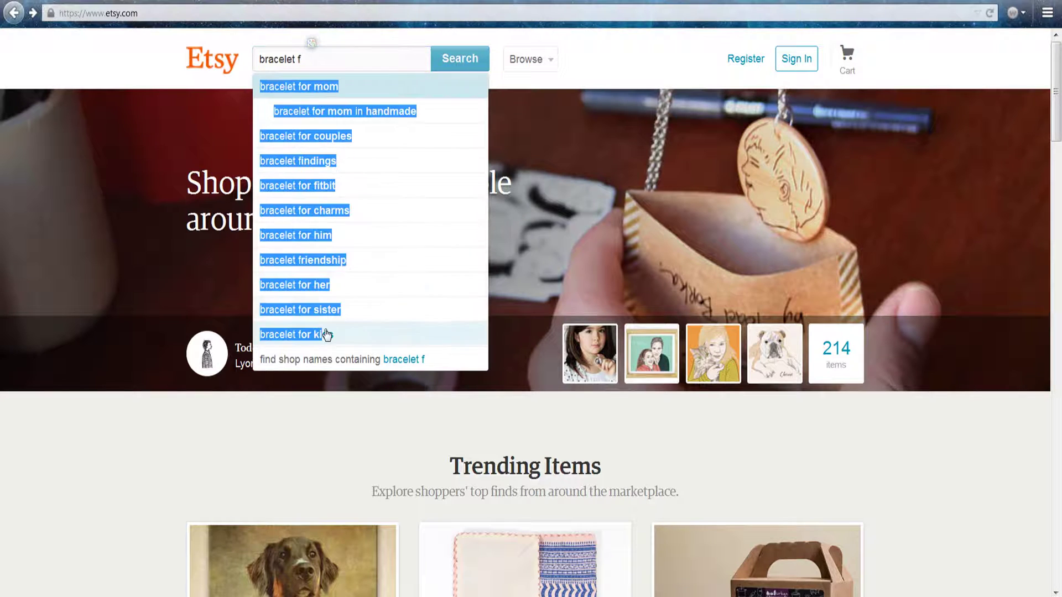
key("ctrl+c")
key("alt+Tab")
scroll(95, 346, "down", 2)
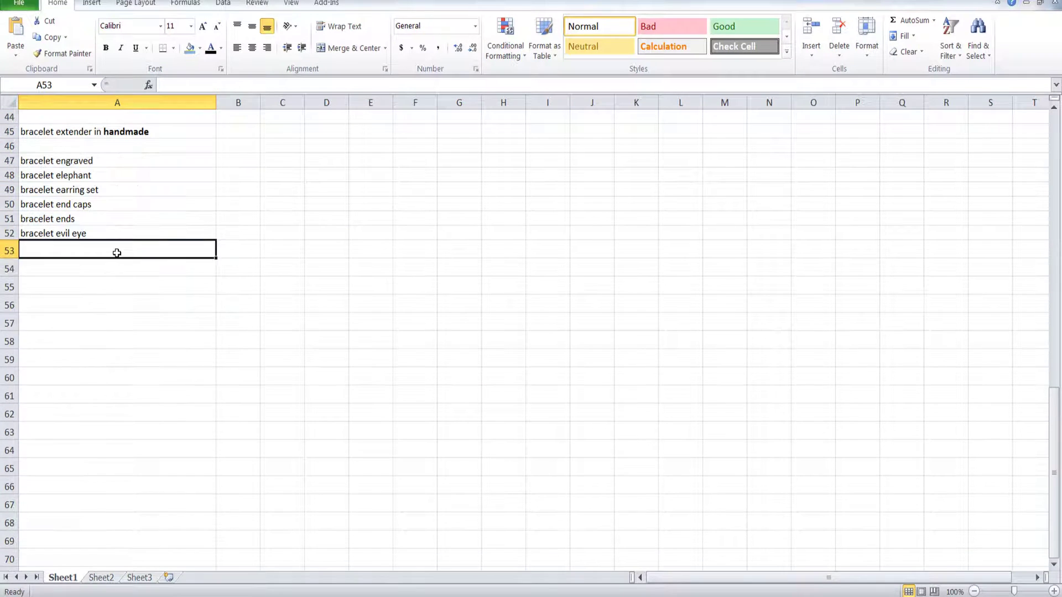
left_click_drag(113, 251, 108, 558)
key("ctrl+v")
key("Return")
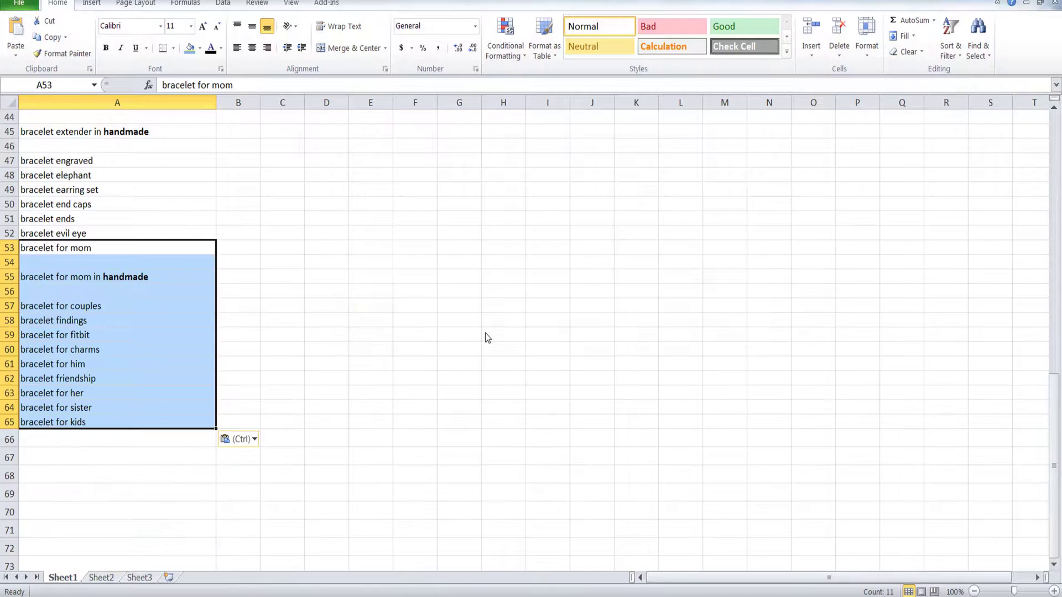
key("alt+Tab")
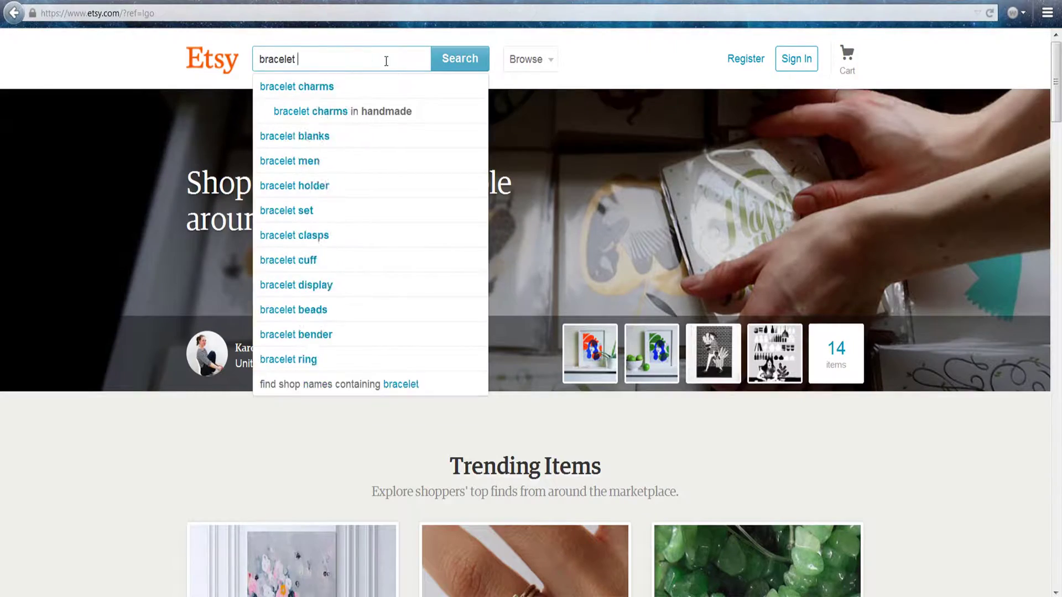
type("for couples")
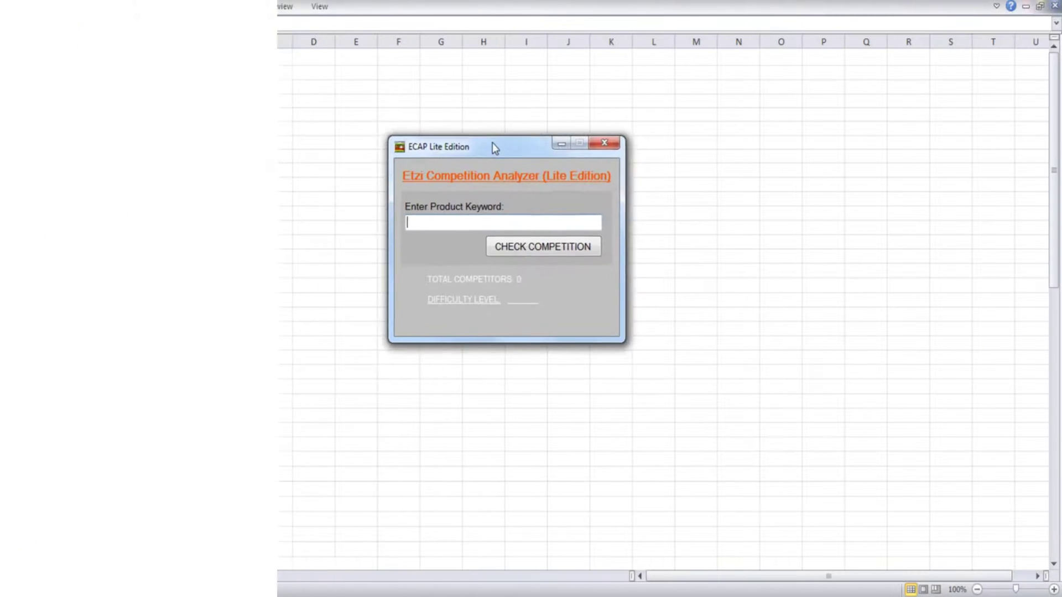
Step: Position the ECAP Lite checker beside the sorted keyword list and pick a keyword from column A
left_click_drag(491, 143, 536, 156)
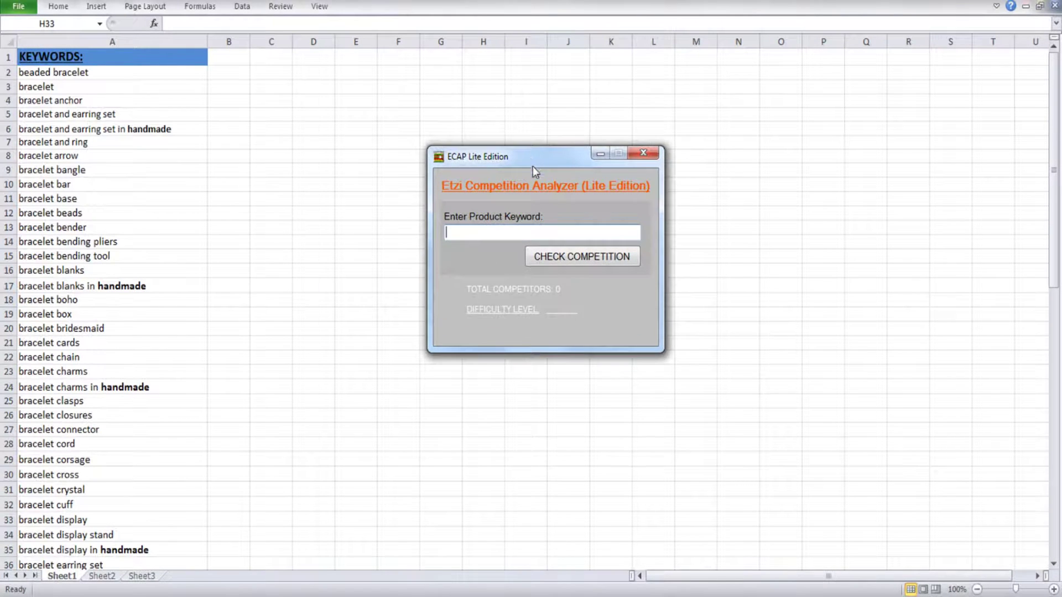
left_click_drag(537, 168, 538, 174)
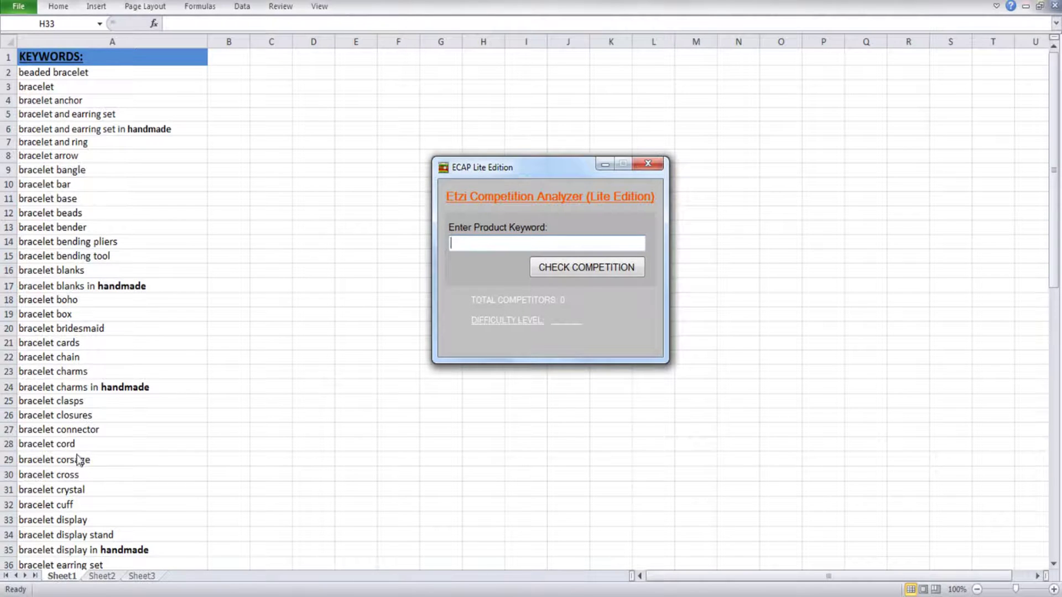
left_click(1055, 128)
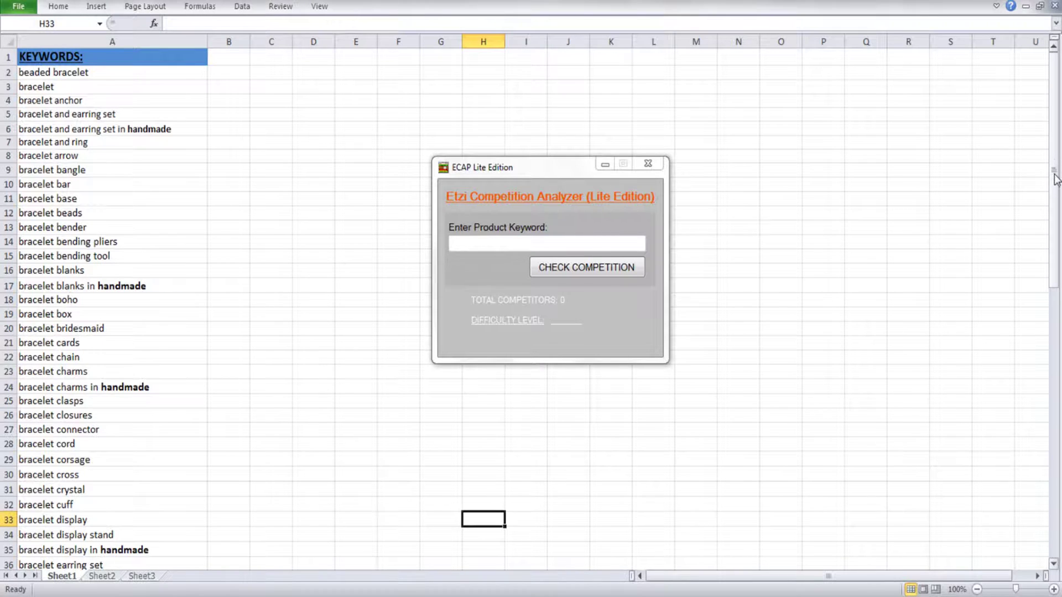
left_click_drag(1055, 177, 1055, 186)
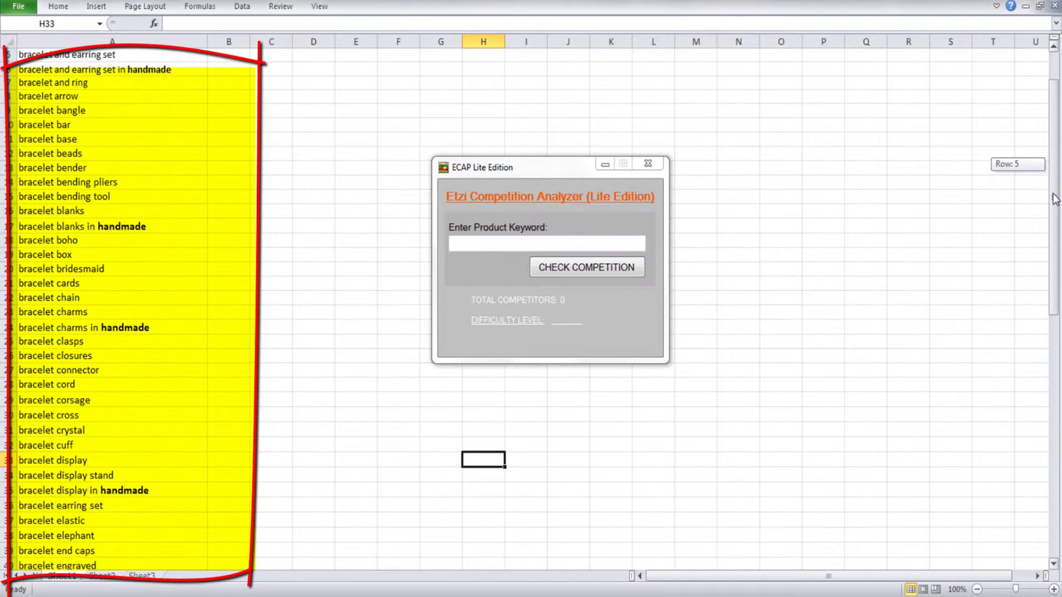
mouse_move(1054, 199)
left_mouse_down()
mouse_move(1059, 362)
mouse_move(1057, 110)
left_mouse_up()
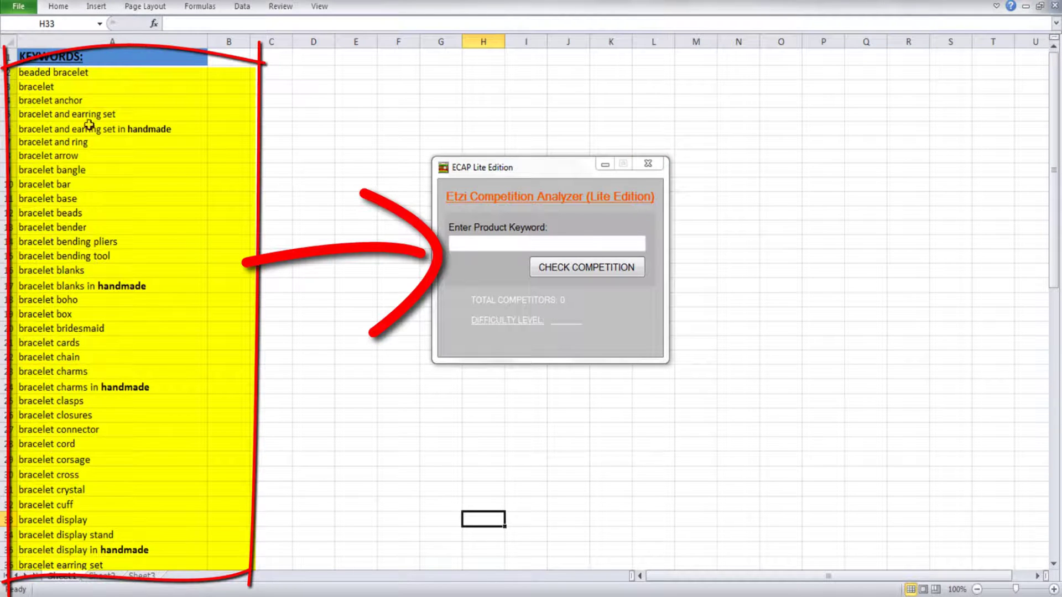
left_click(139, 115)
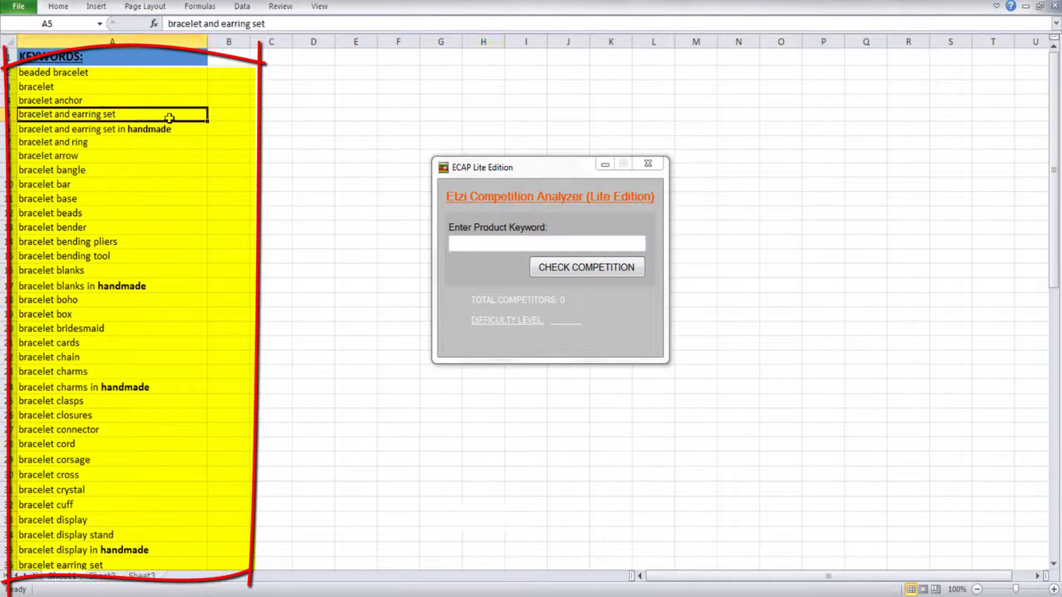
left_click_drag(491, 172, 502, 154)
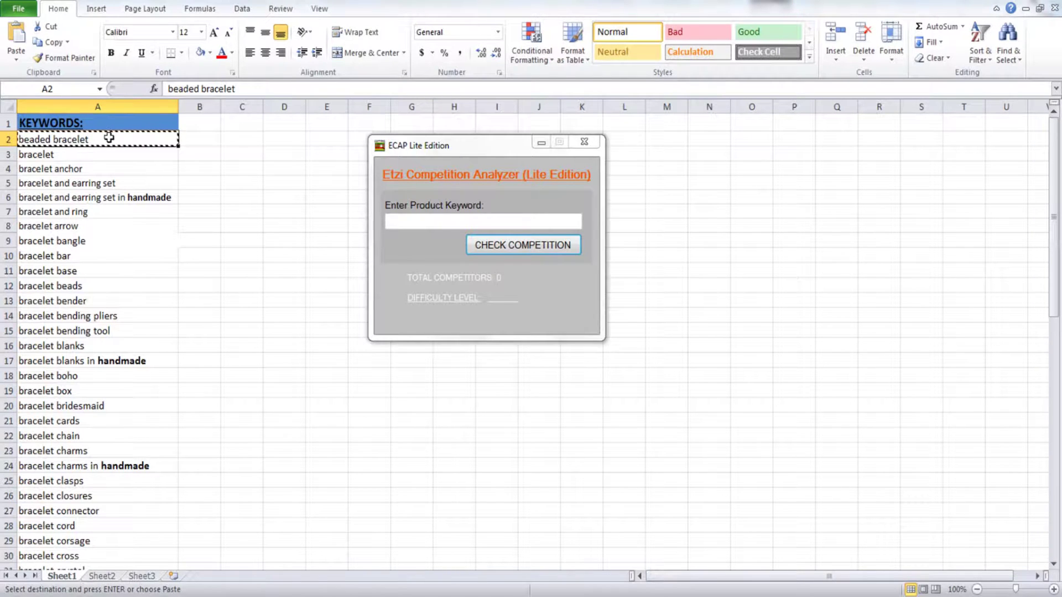
Step: Check 'beaded bracelet' in ECAP Lite (Too Difficult, 236,649 competitors) and fill A2 red
left_click(409, 219)
key("ctrl+v")
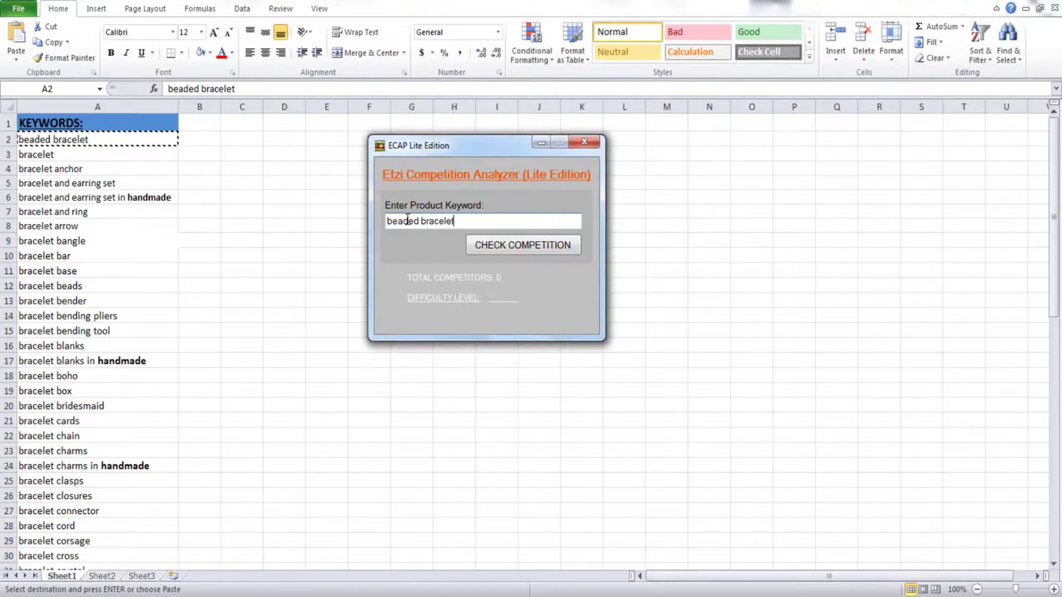
left_click(498, 254)
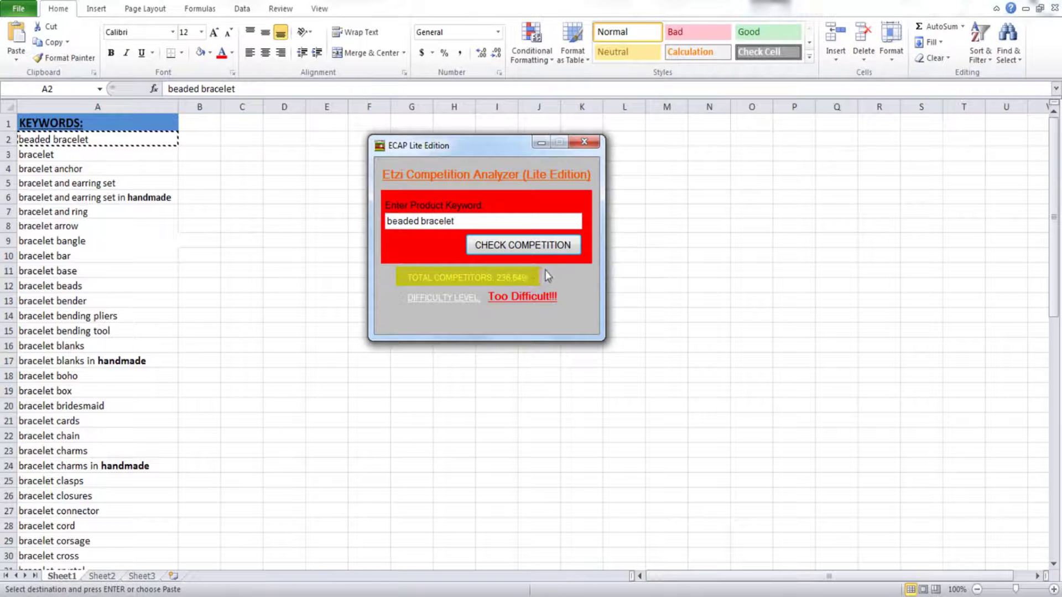
left_click(151, 137)
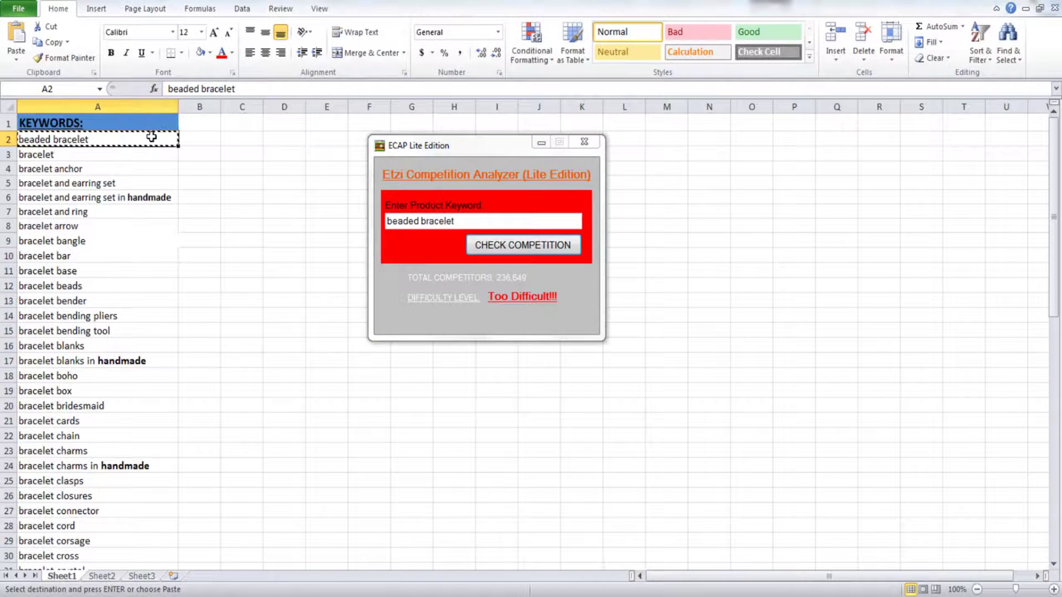
left_click(209, 53)
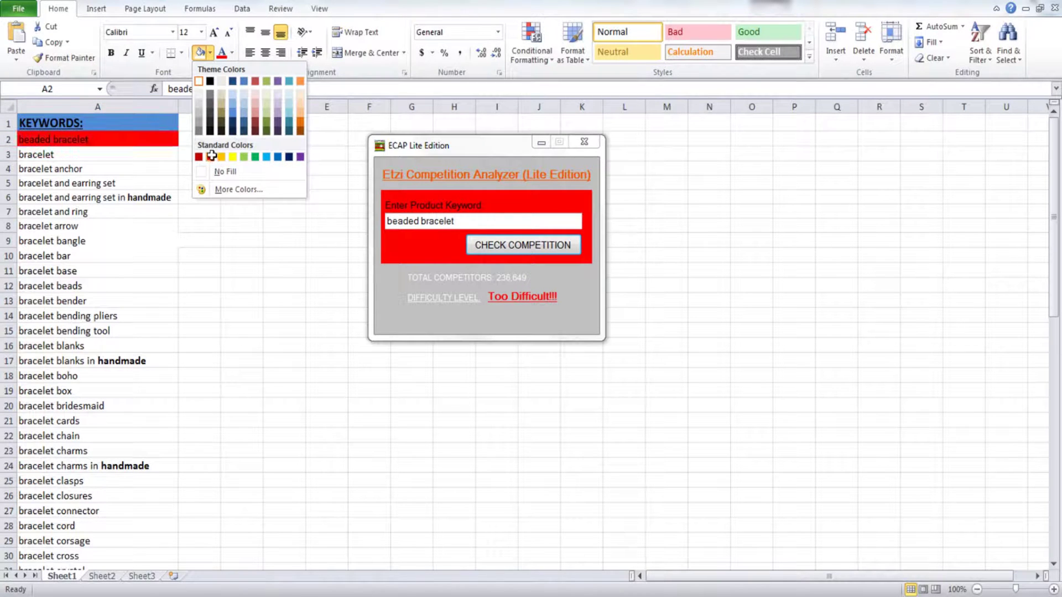
left_click(210, 156)
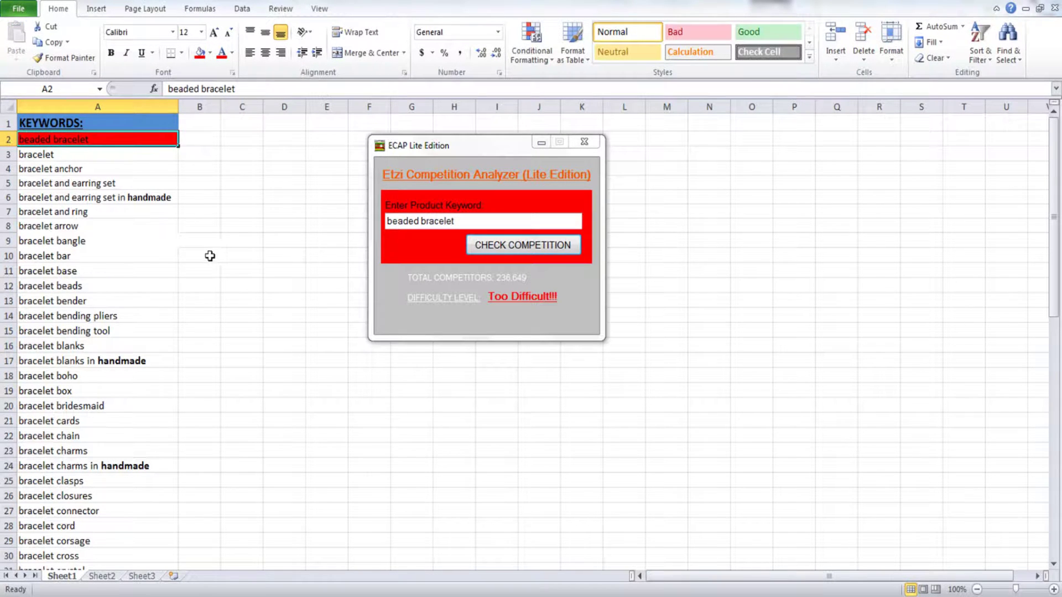
scroll(162, 293, "down", 2)
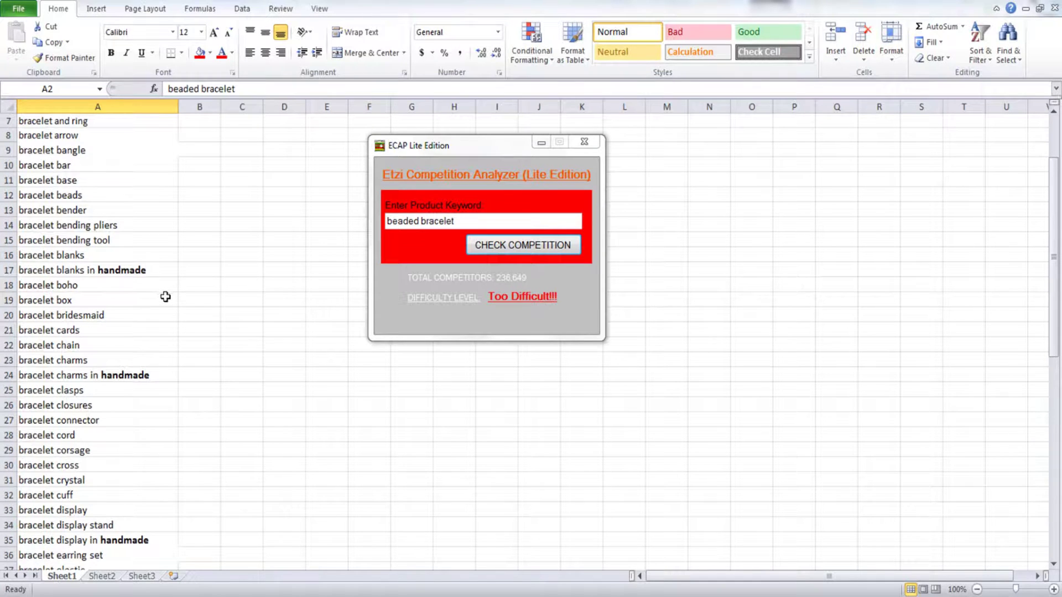
scroll(160, 299, "down", 1)
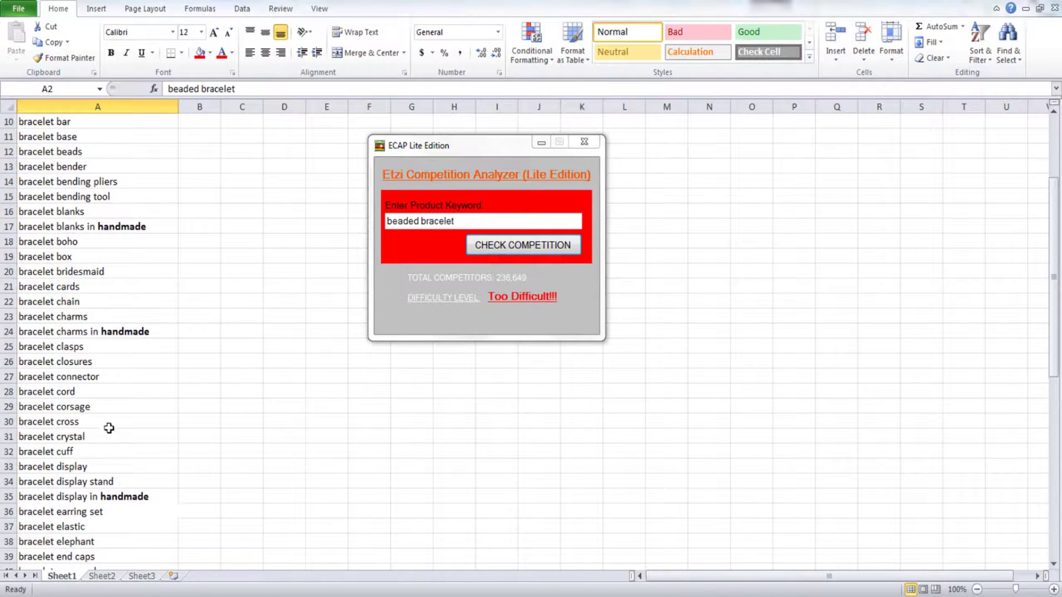
Step: Check 'bracelet elephant' in ECAP Lite (Too Difficult, about 430 competitors) and fill A38 red
left_click(100, 545)
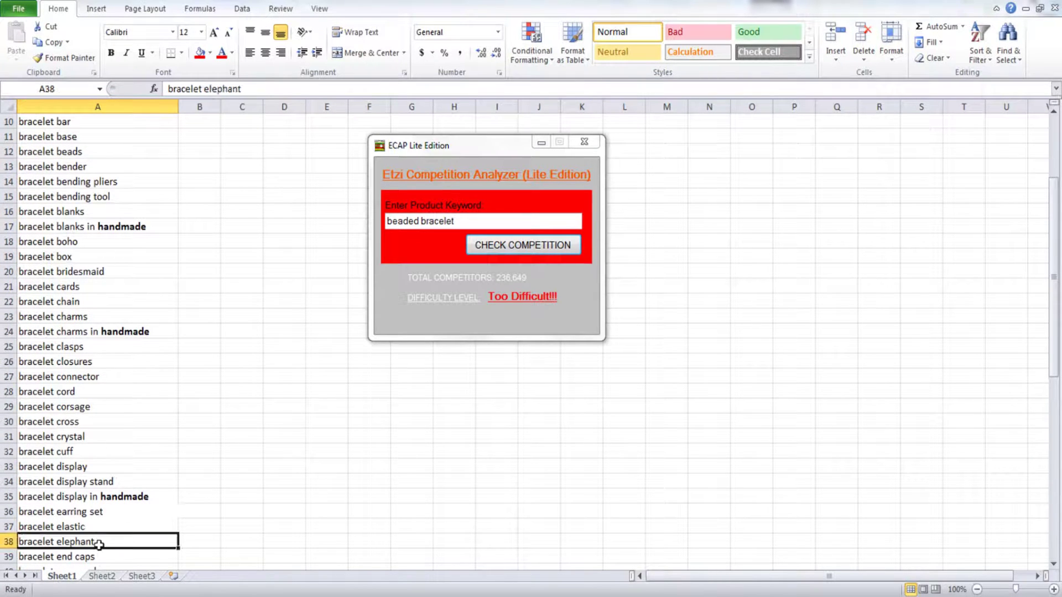
key("ctrl+c")
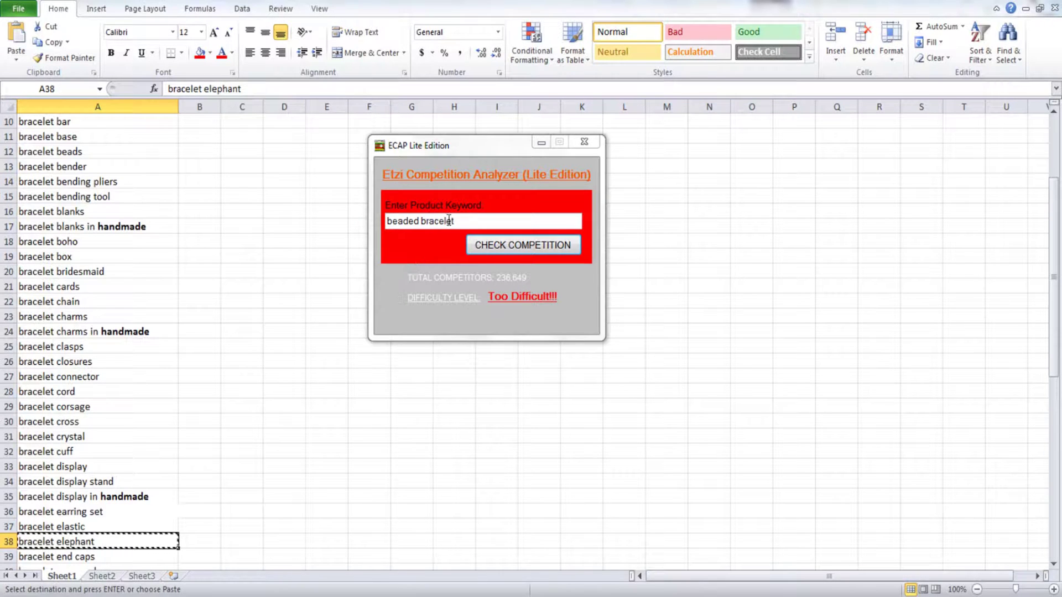
left_click_drag(572, 221, 371, 220)
key("ctrl+v")
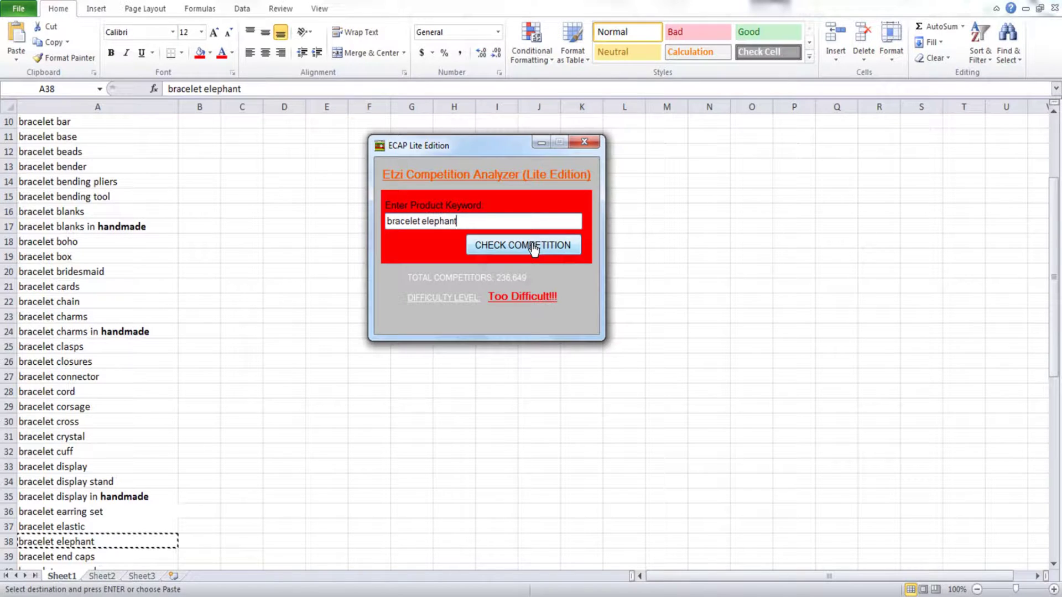
left_click(532, 250)
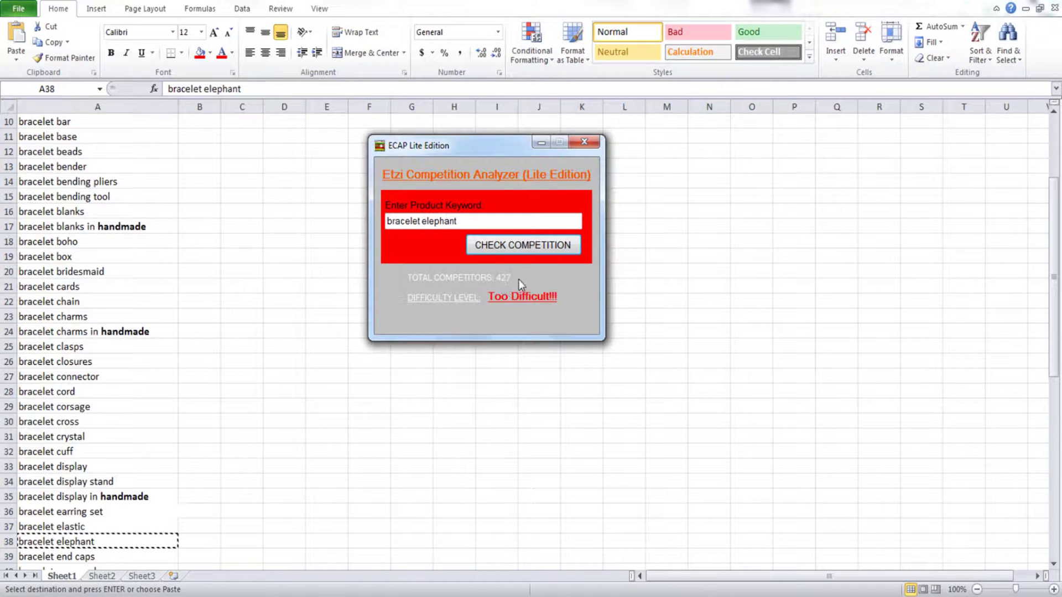
left_click(118, 545)
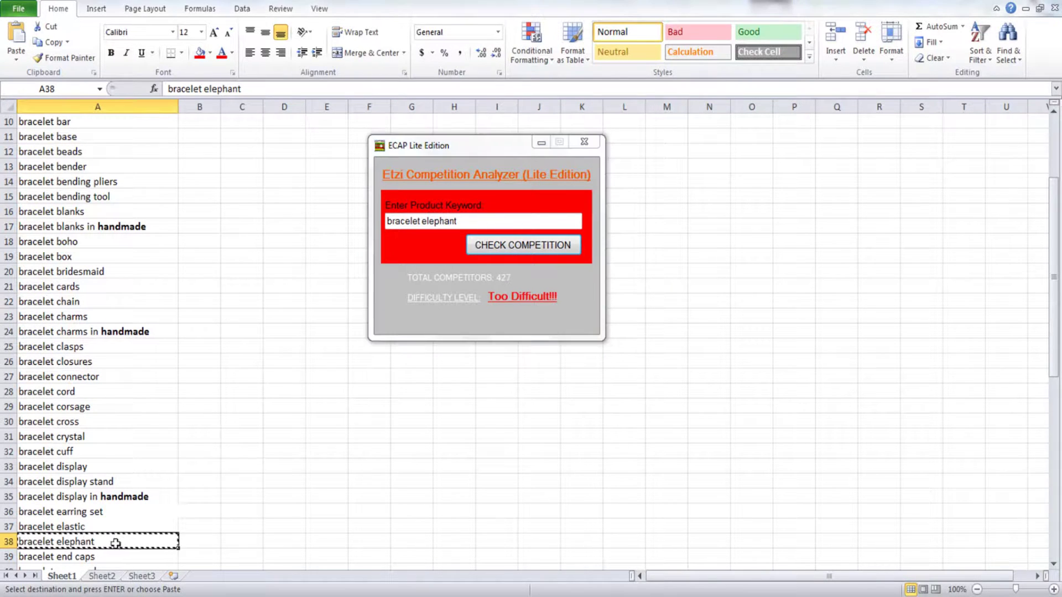
left_click(200, 55)
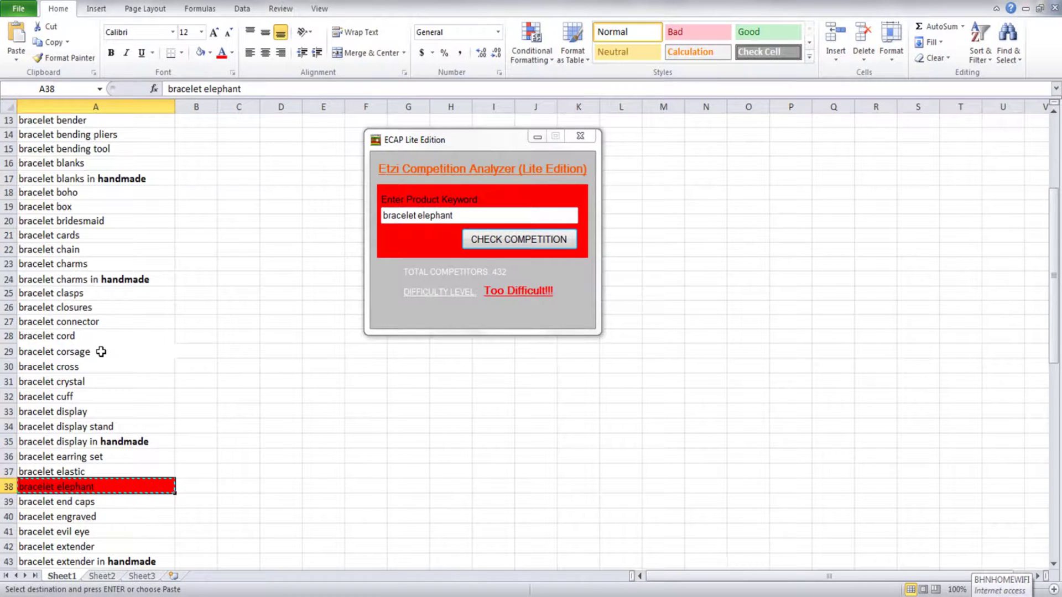
Step: Check 'bracelet corsage' in ECAP Lite (Relatively Easy, 145 competitors) and fill A29 bright green
left_click(98, 353)
key("ctrl+c")
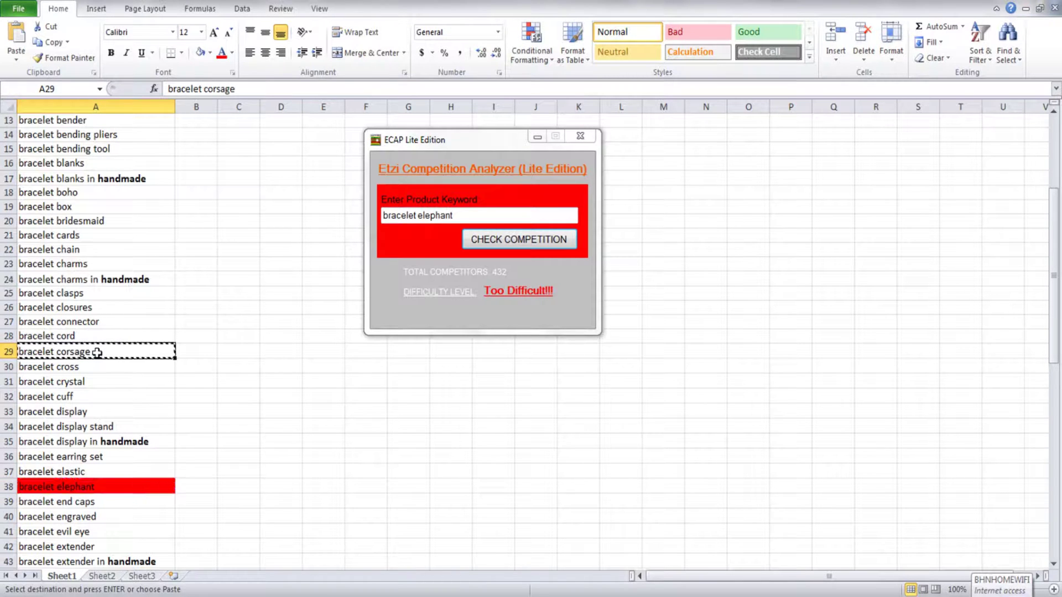
left_click_drag(466, 216, 353, 214)
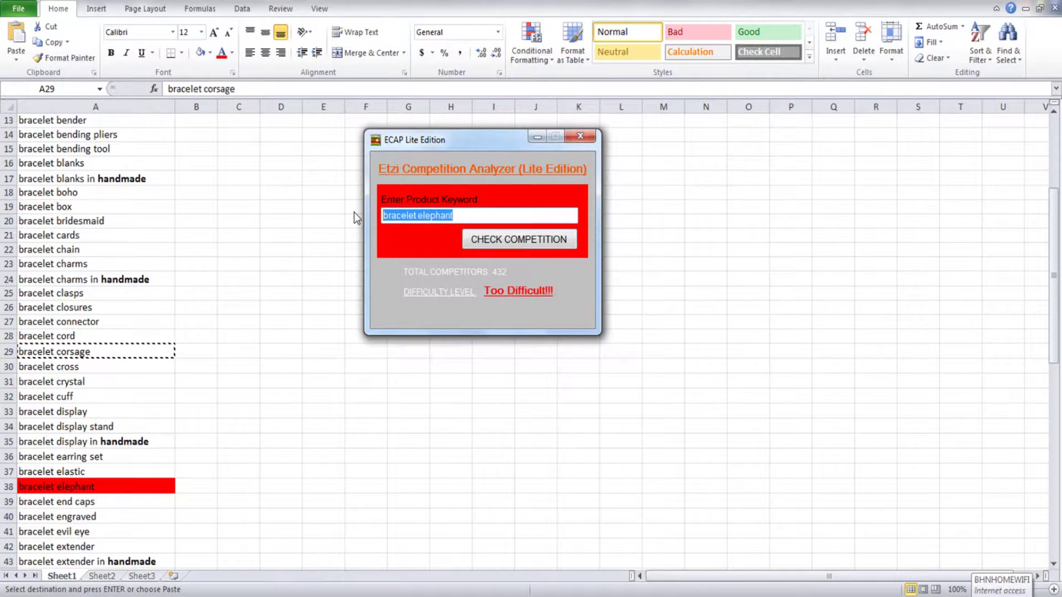
key("ctrl+v")
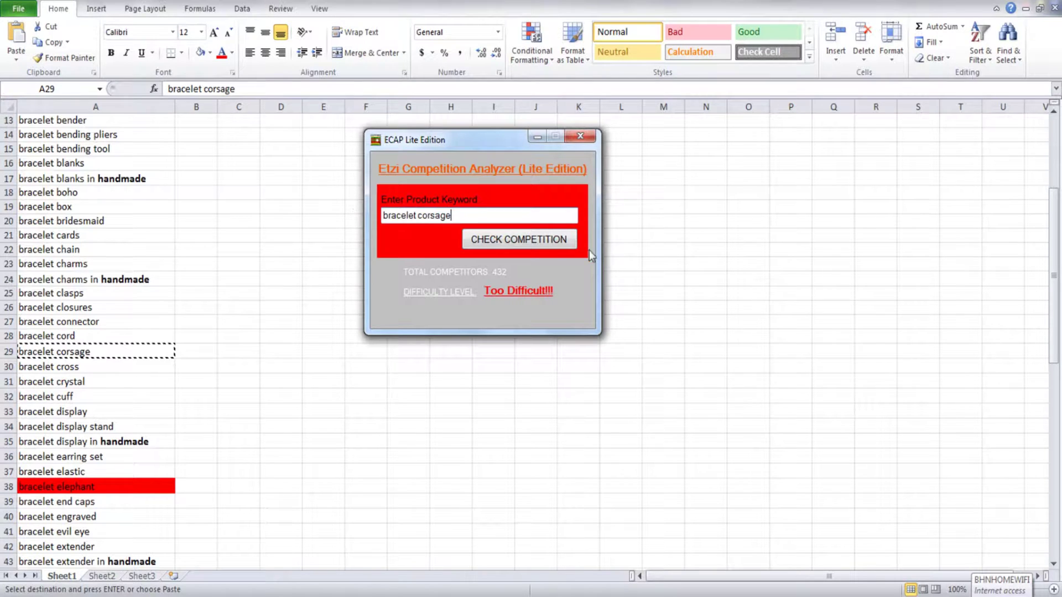
left_click(567, 249)
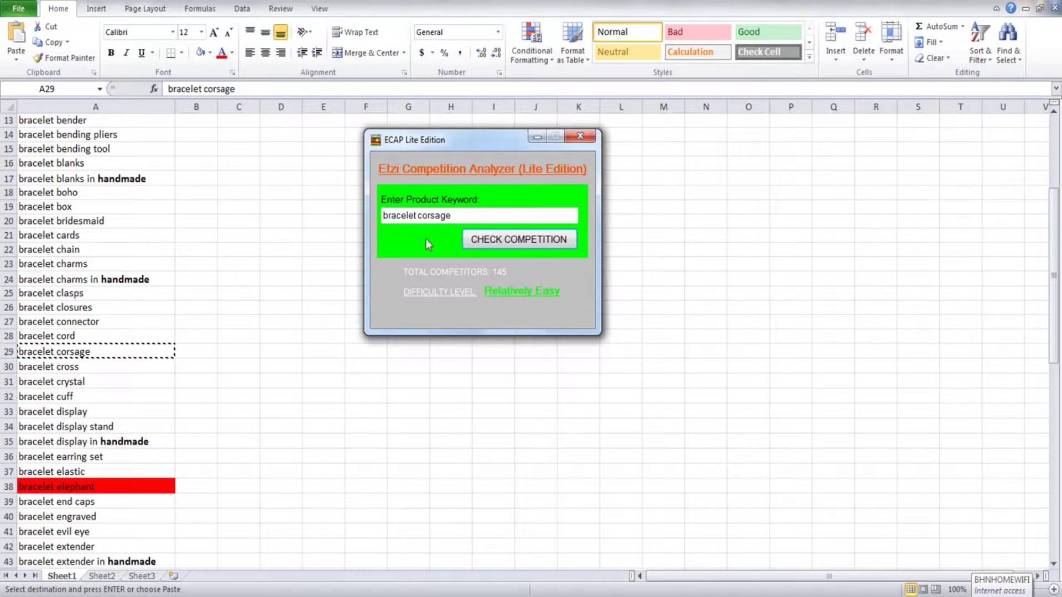
left_click(131, 356)
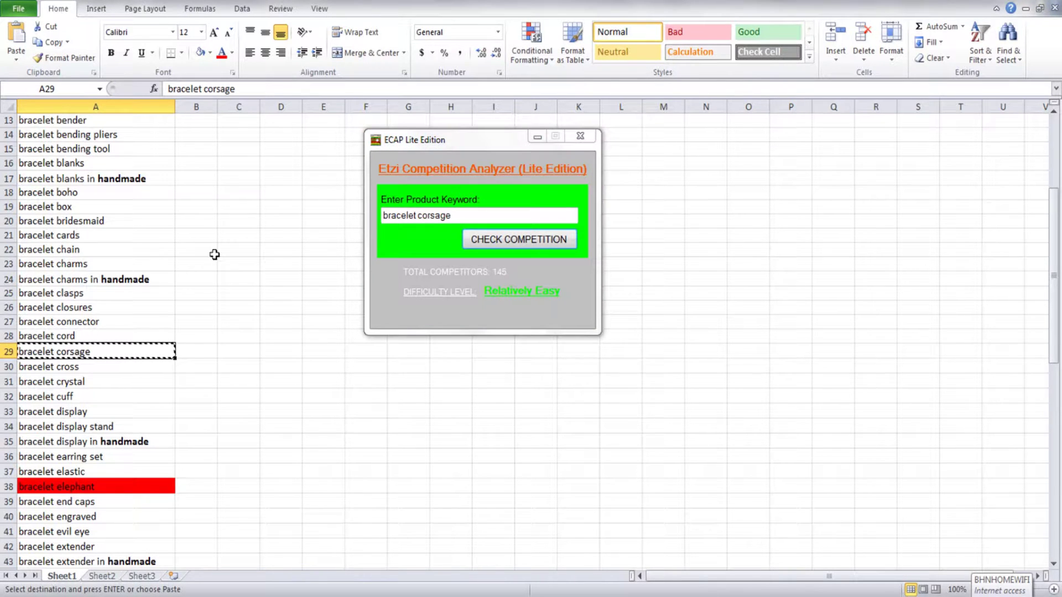
left_click(210, 53)
left_click(203, 185)
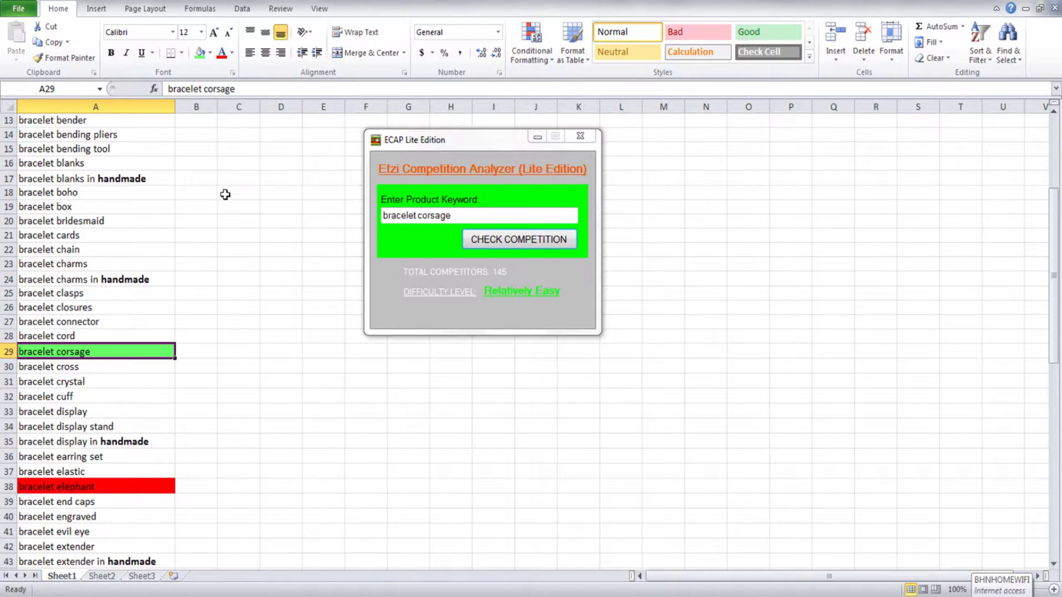
scroll(268, 388, "down", 7)
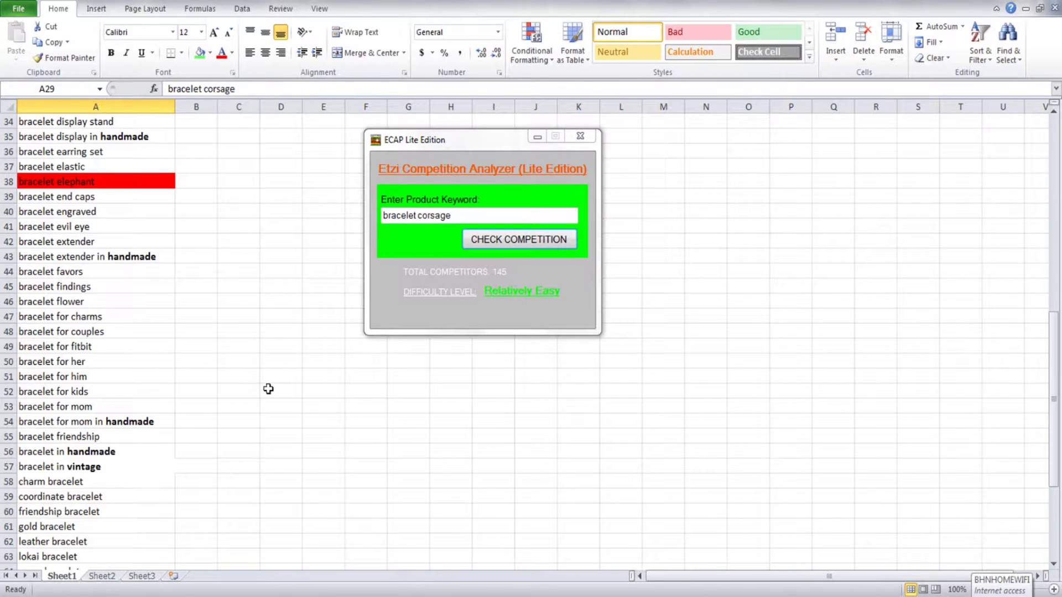
Step: Run ECAP Lite's competition check on 'bracelet in vintage' copied from A57
left_click_drag(99, 466, 100, 480)
left_click(99, 467)
key("ctrl+c")
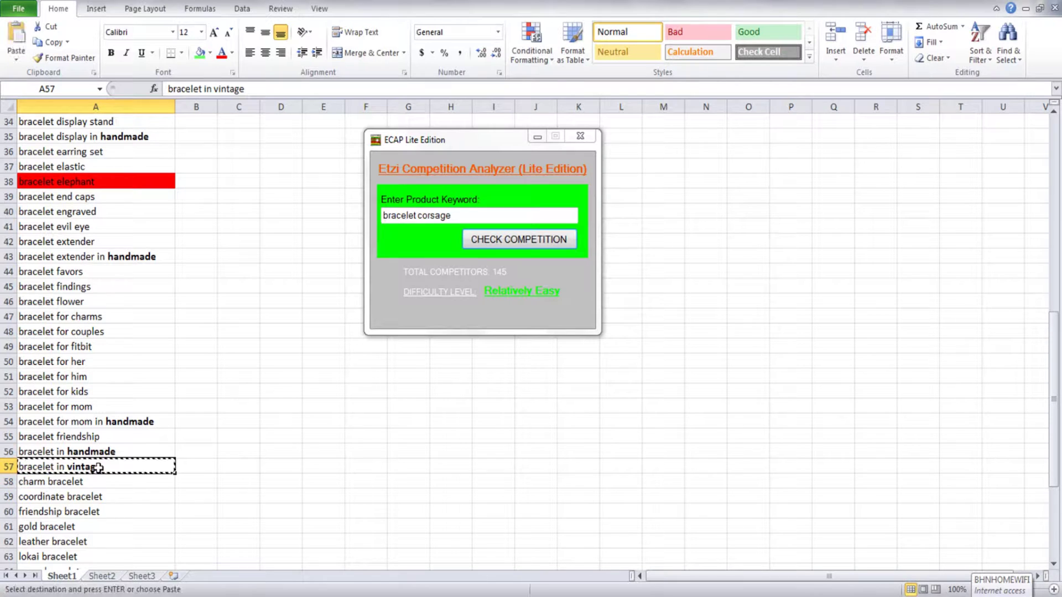
left_click(467, 217)
key("ctrl+a")
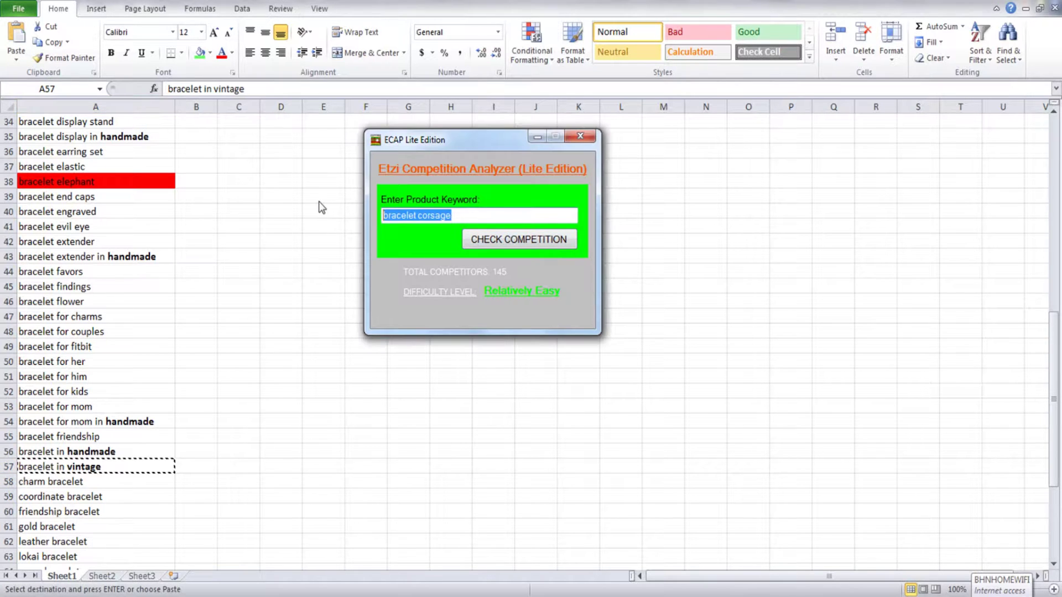
key("ctrl+v")
left_click(532, 242)
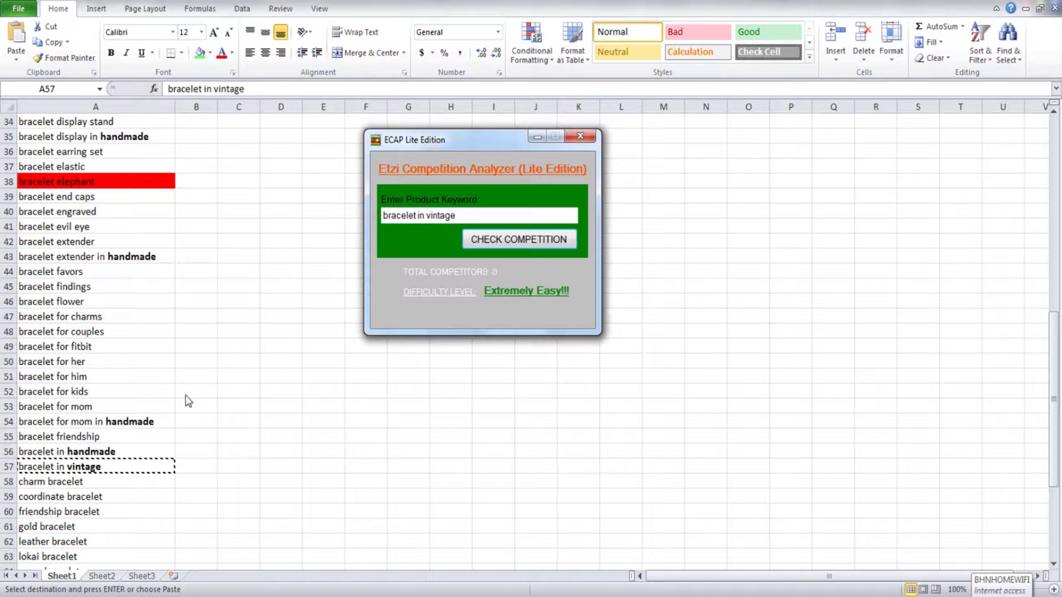
Step: Fill A57 dark green for its Extremely Easy, zero-competitor rating
left_click(71, 466)
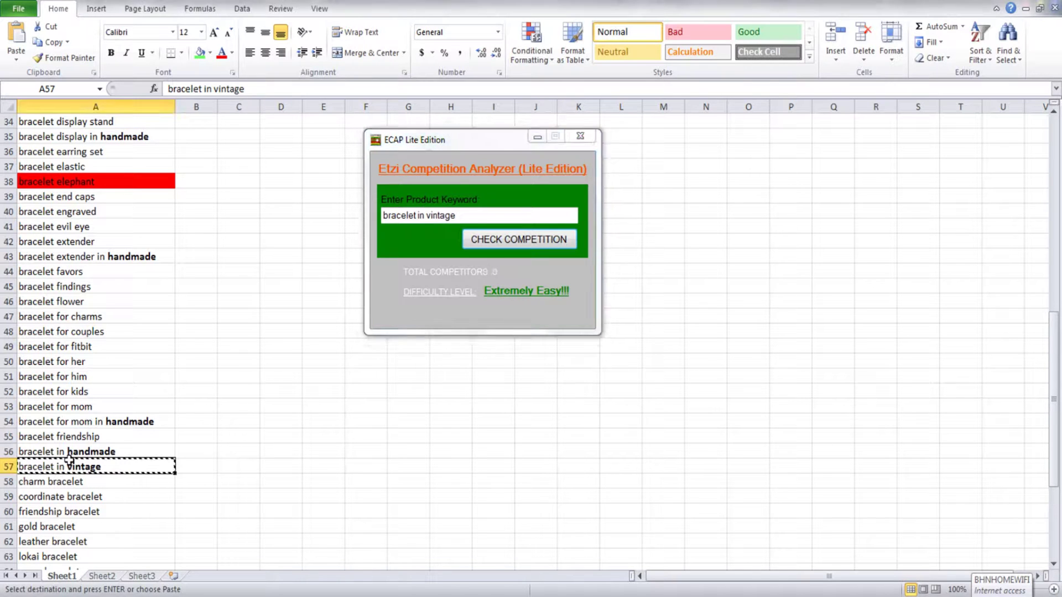
left_click(210, 54)
key("ctrl+c")
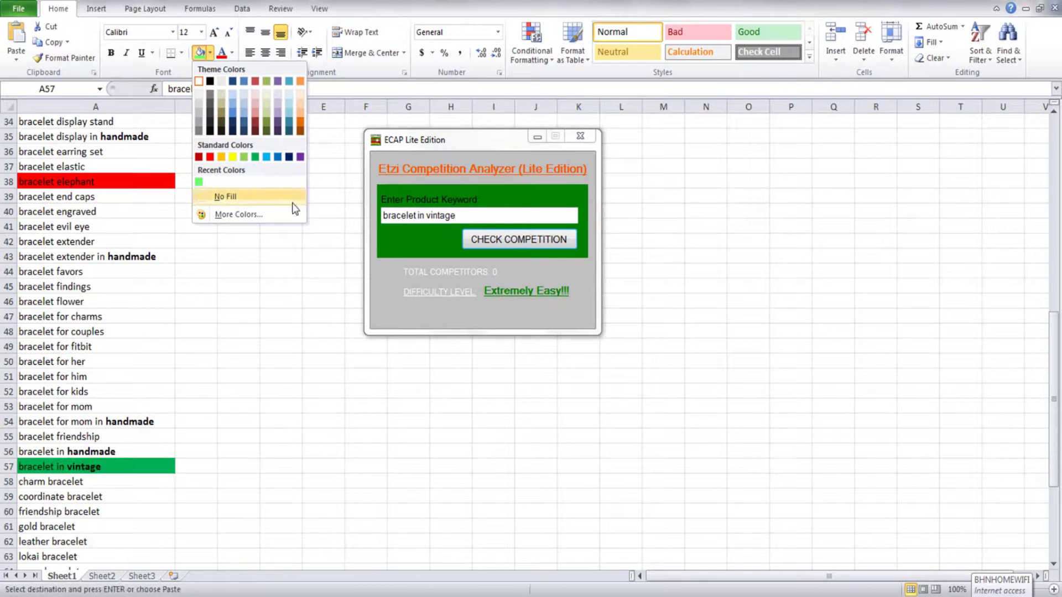
left_click(242, 156)
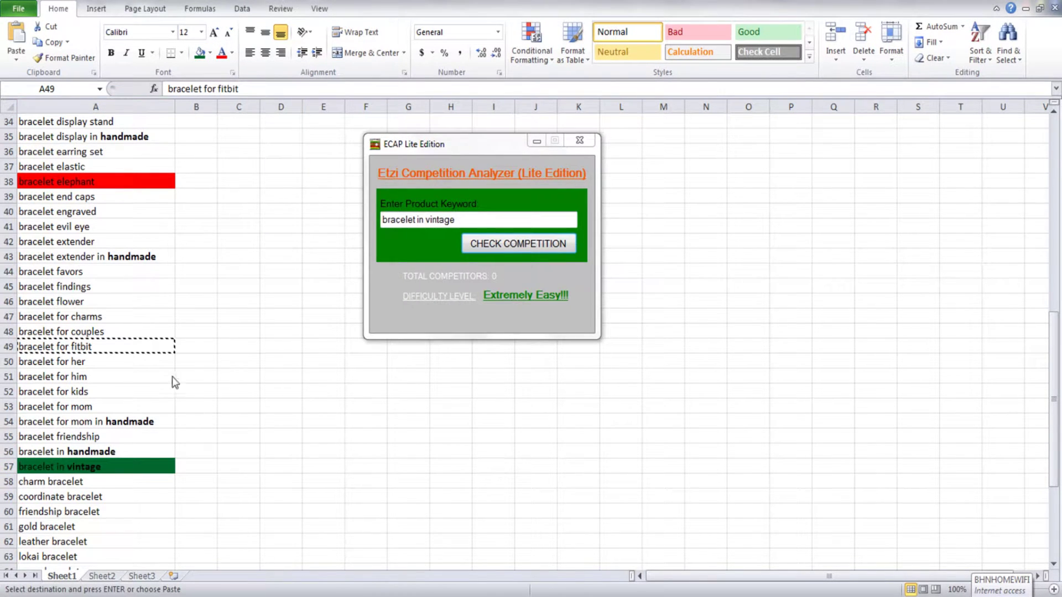
Step: Paste 'bracelet for fitbit' from A49 into ECAP Lite and run the competition check
left_click(98, 347)
key("ctrl+v")
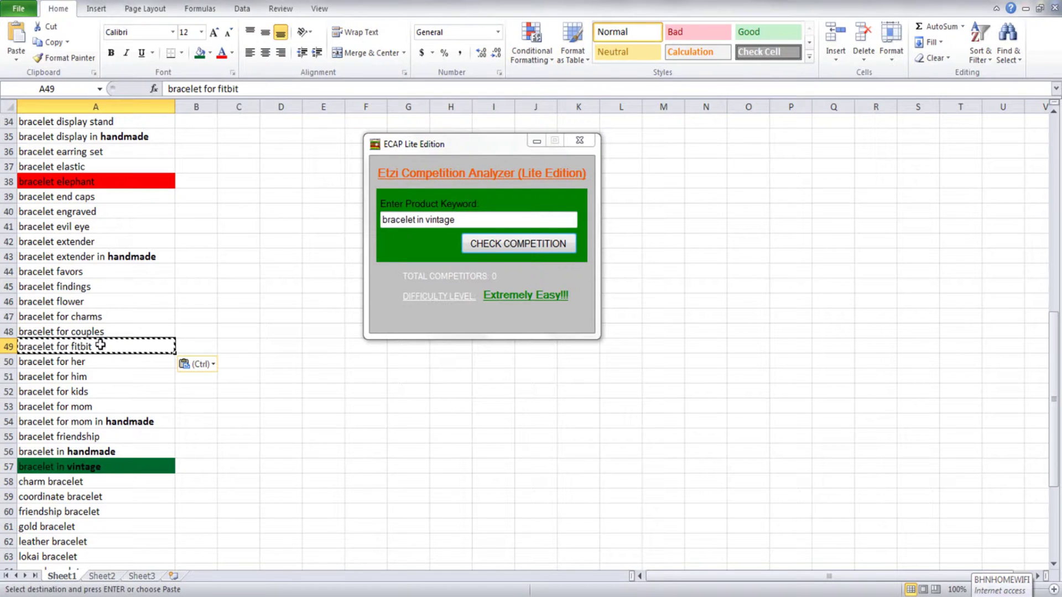
left_click(472, 237)
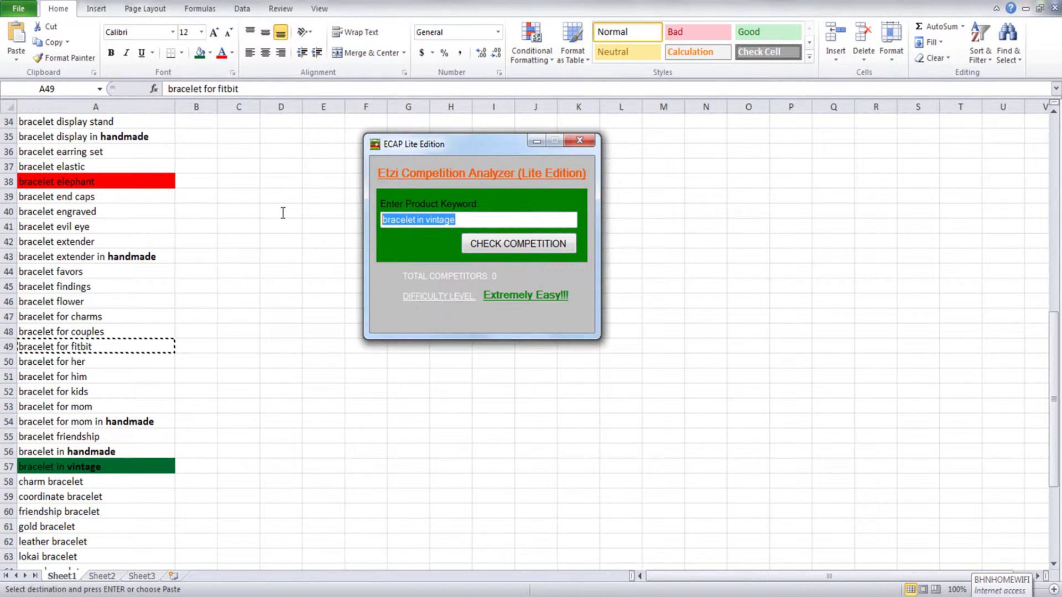
key("ctrl+v")
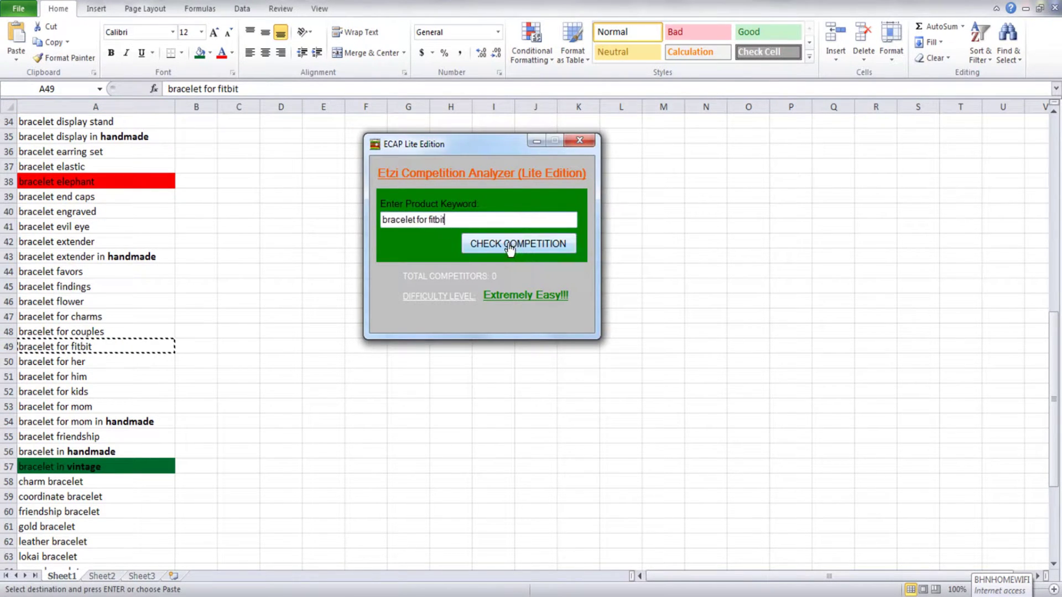
left_click(510, 249)
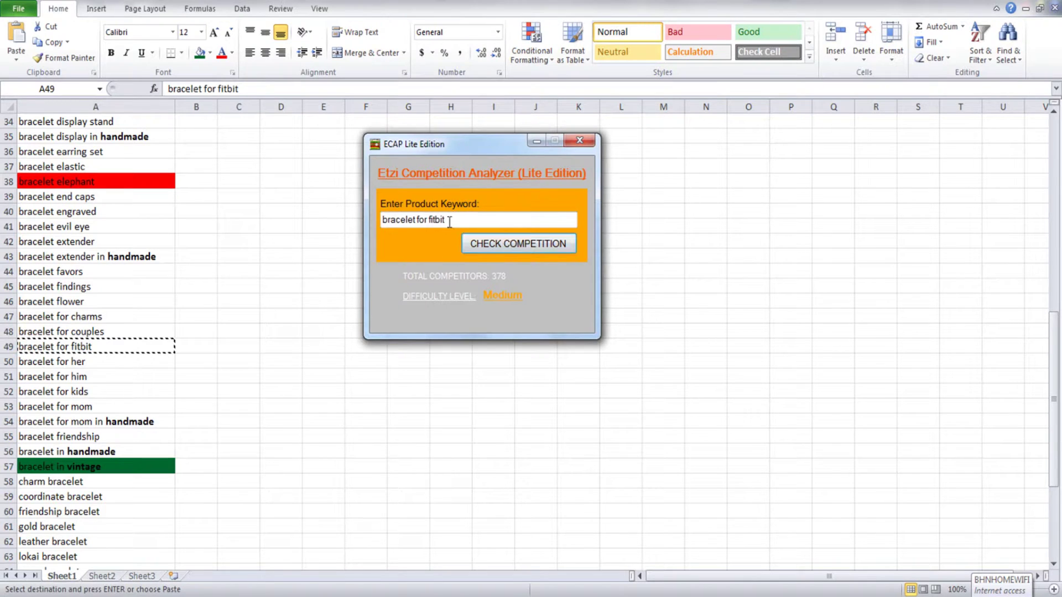
left_click(123, 349)
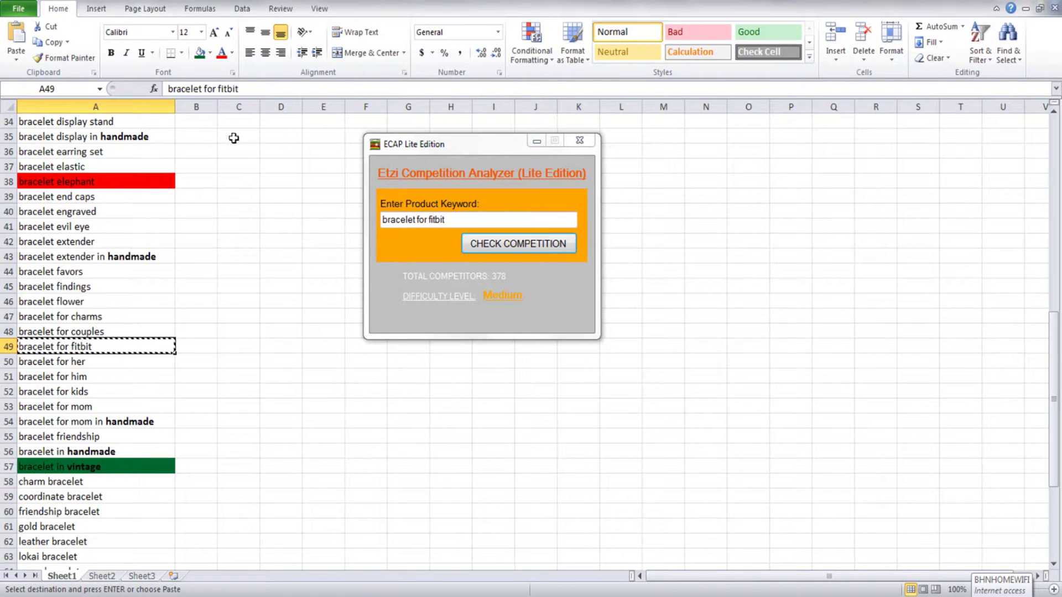
Step: Open the Fill Color palette to shade A49 orange
left_click(210, 53)
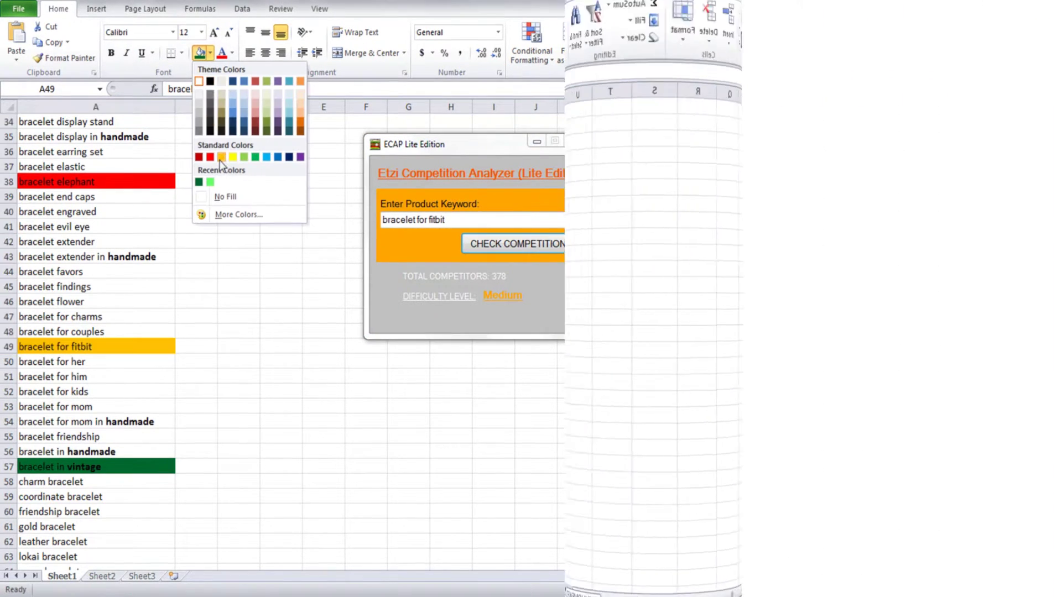